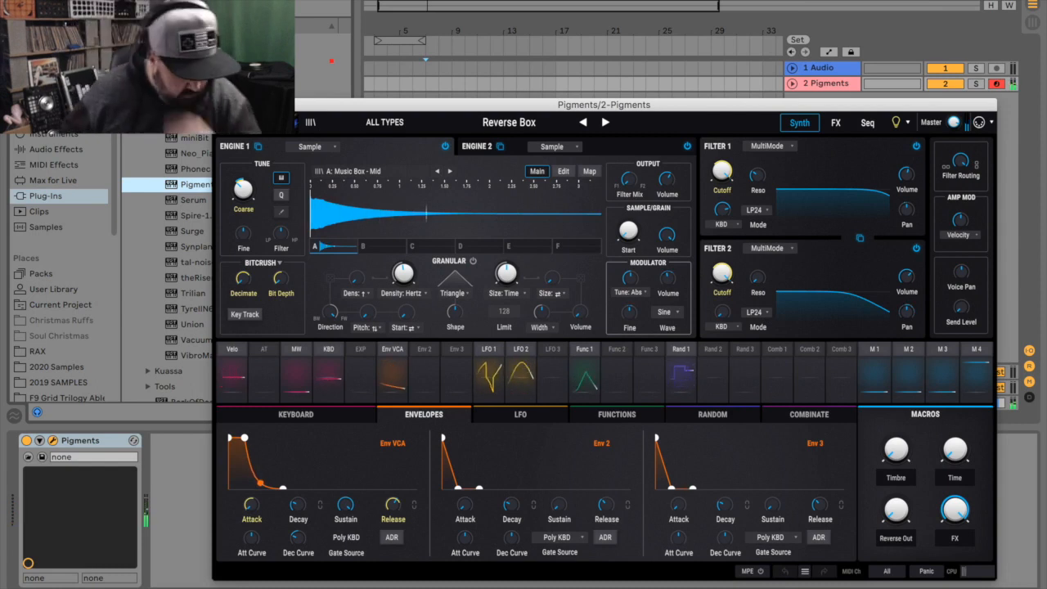
Load the Default preset from the Template category and return to the synth view
{"action": "left_click", "coordinate": [311, 124]}
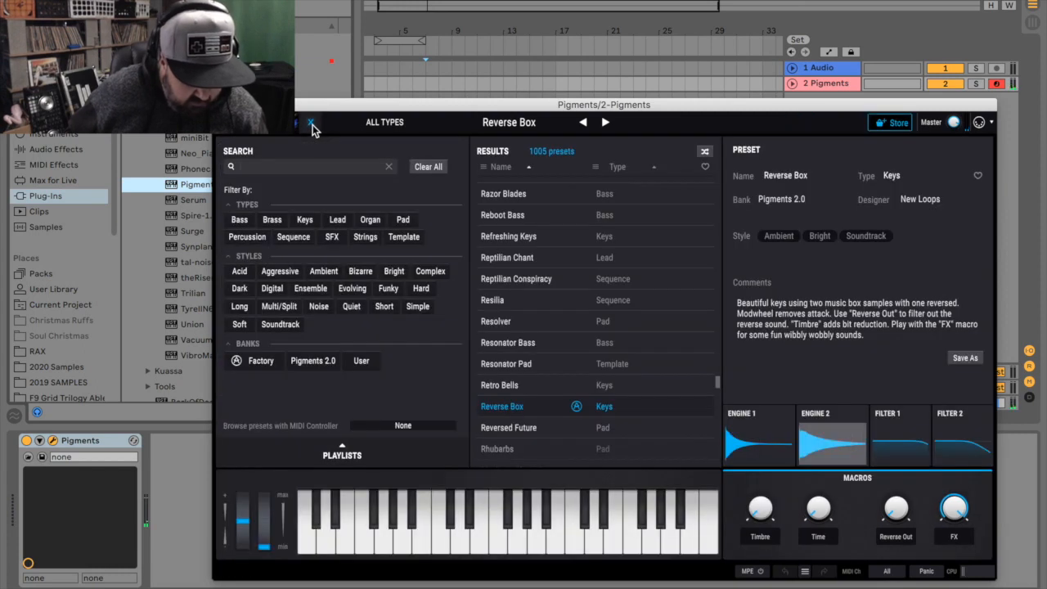
{"action": "left_click", "coordinate": [384, 122]}
{"action": "mouse_move", "coordinate": [384, 340]}
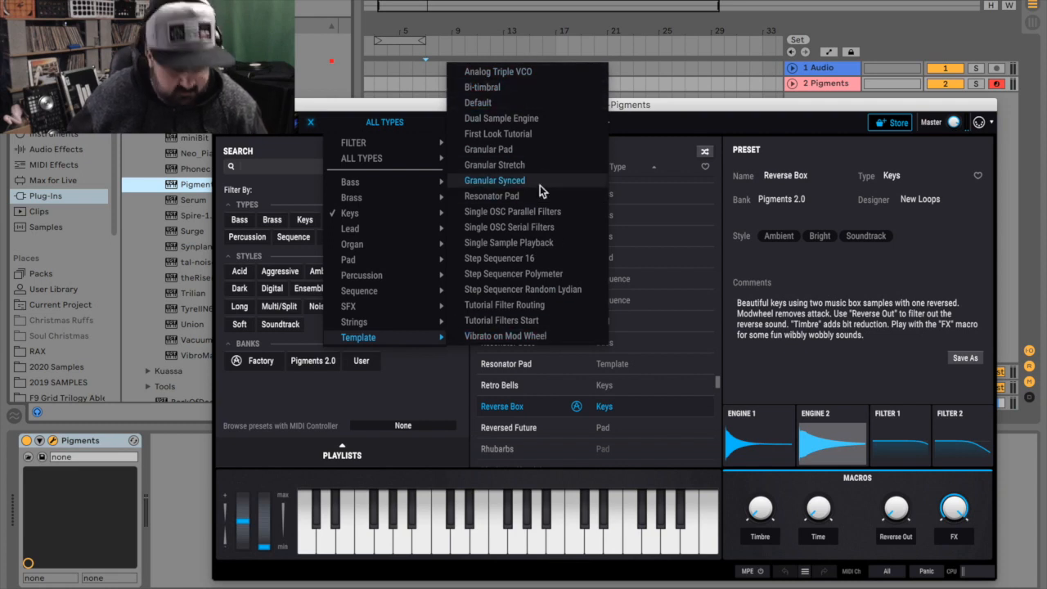
{"action": "left_click", "coordinate": [486, 104]}
{"action": "left_click", "coordinate": [311, 125]}
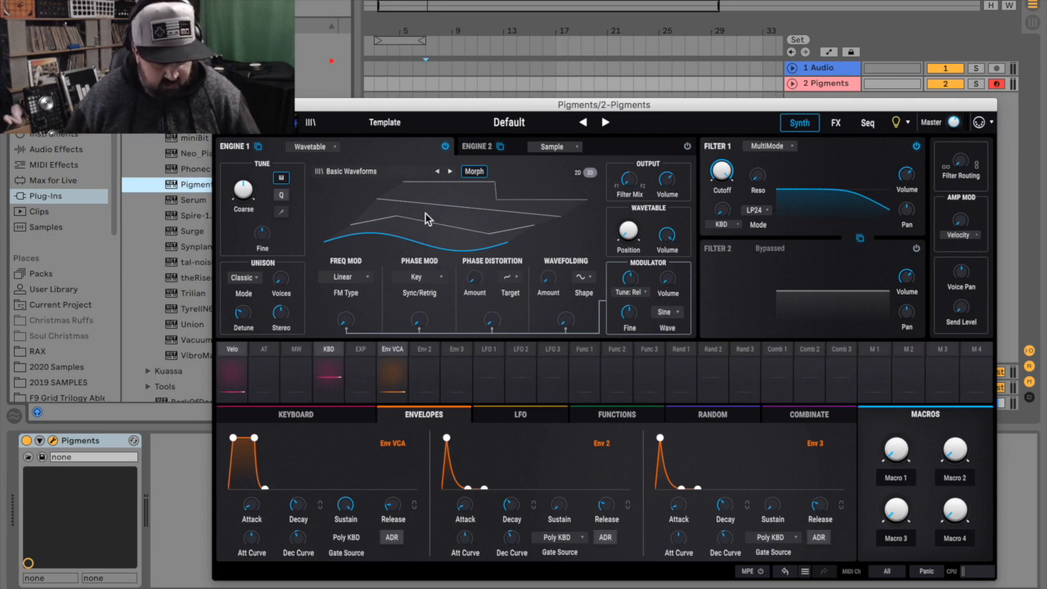
Activate Engine 2 with the Grand Piano C3 sample, using granular playback, and adjust the grain size
{"action": "left_click", "coordinate": [617, 145]}
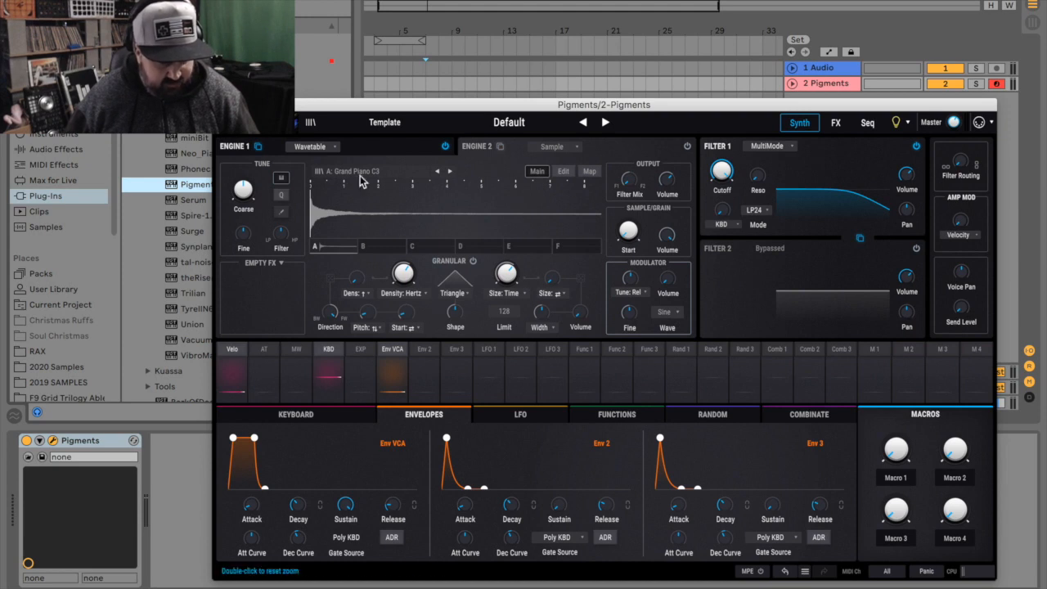
{"action": "left_click", "coordinate": [687, 147]}
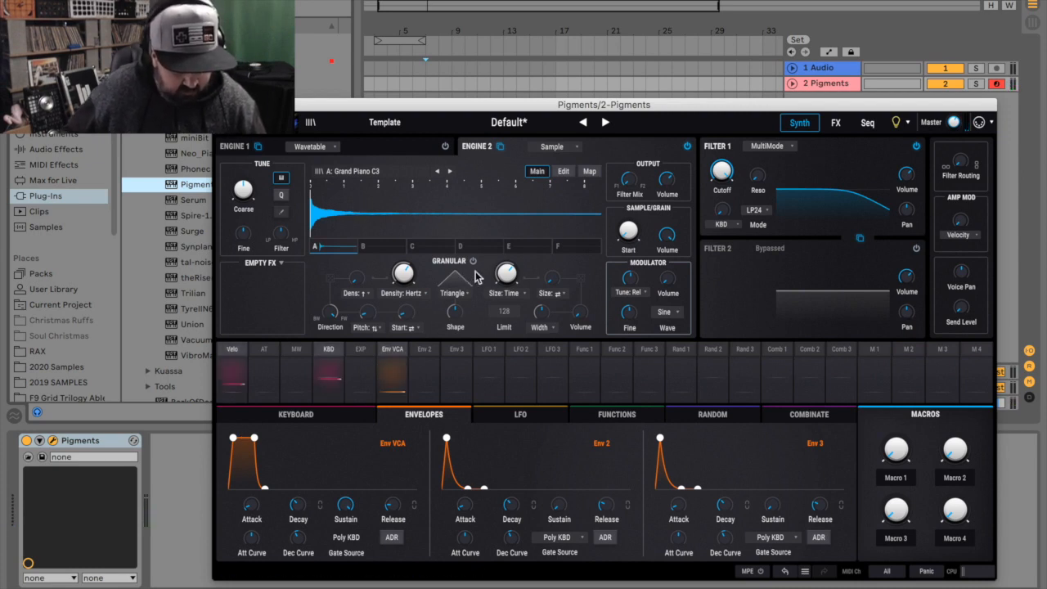
{"action": "mouse_move", "coordinate": [505, 281]}
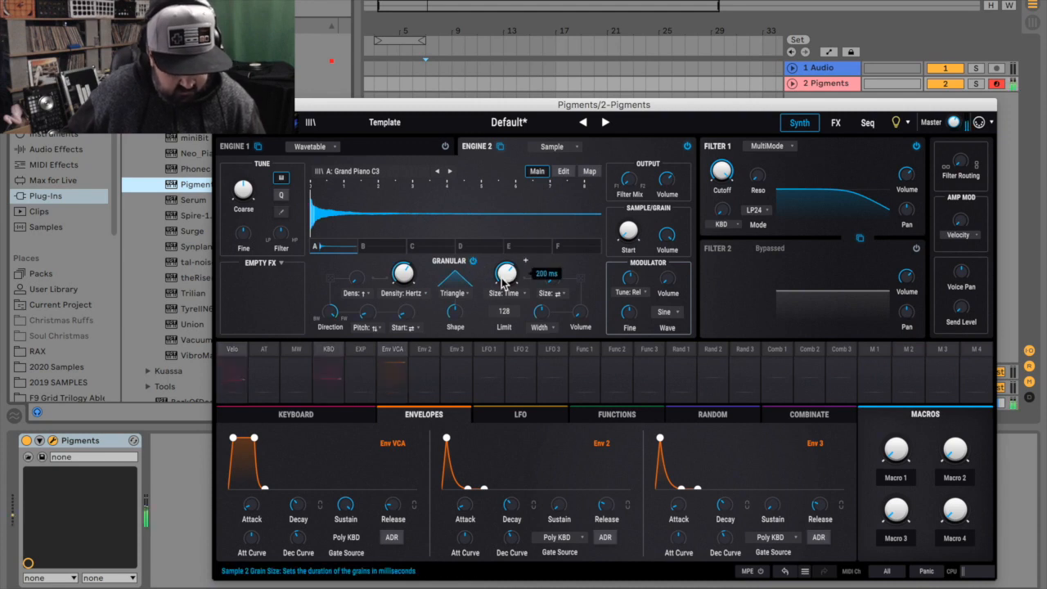
{"action": "left_click_drag", "start_coordinate": [505, 280], "coordinate": [504, 291]}
{"action": "mouse_move", "coordinate": [425, 260]}
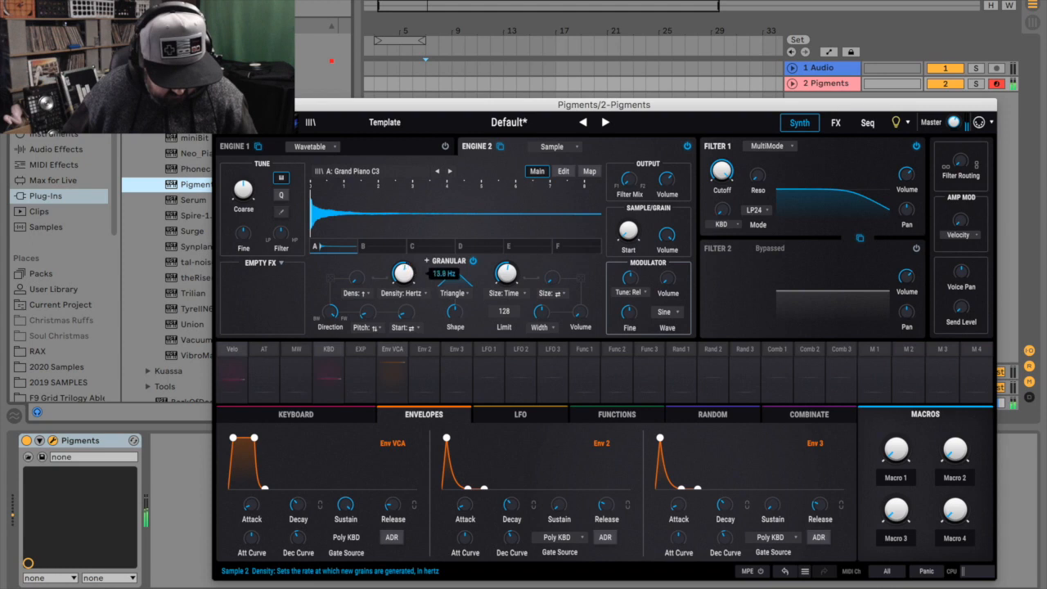
{"action": "mouse_move", "coordinate": [526, 260]}
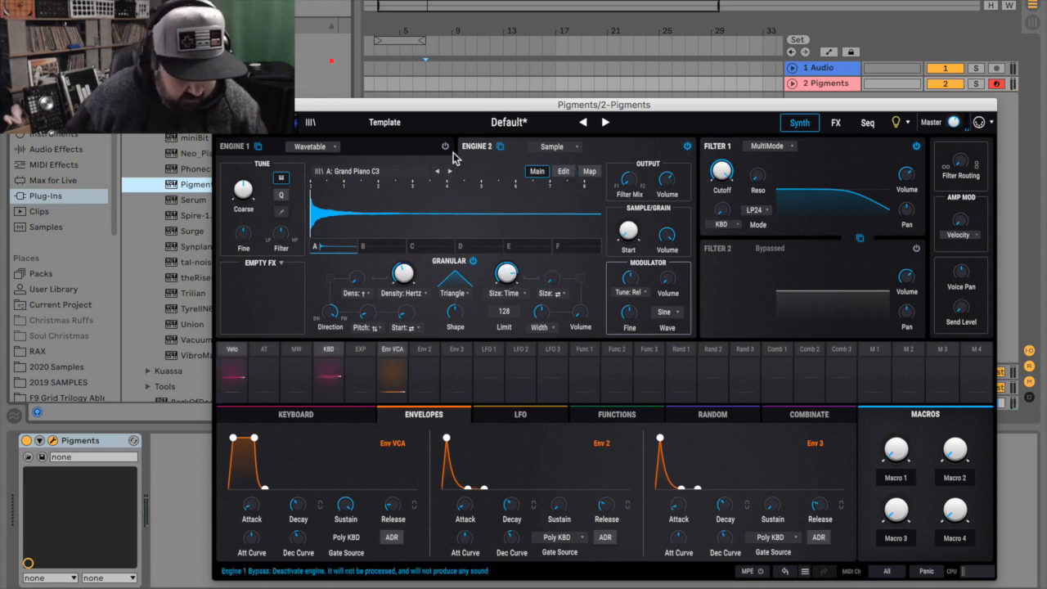
Try Engine 2 as an Analog engine and return it to the Sample type
{"action": "left_click", "coordinate": [576, 153]}
{"action": "left_click", "coordinate": [500, 178]}
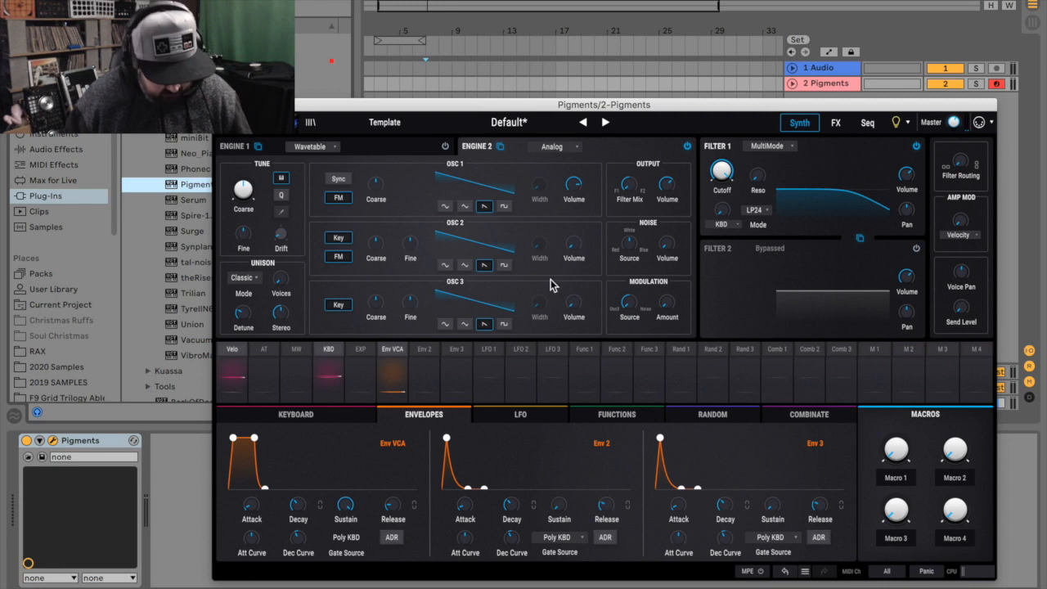
{"action": "left_click", "coordinate": [563, 148]}
{"action": "left_click", "coordinate": [607, 175]}
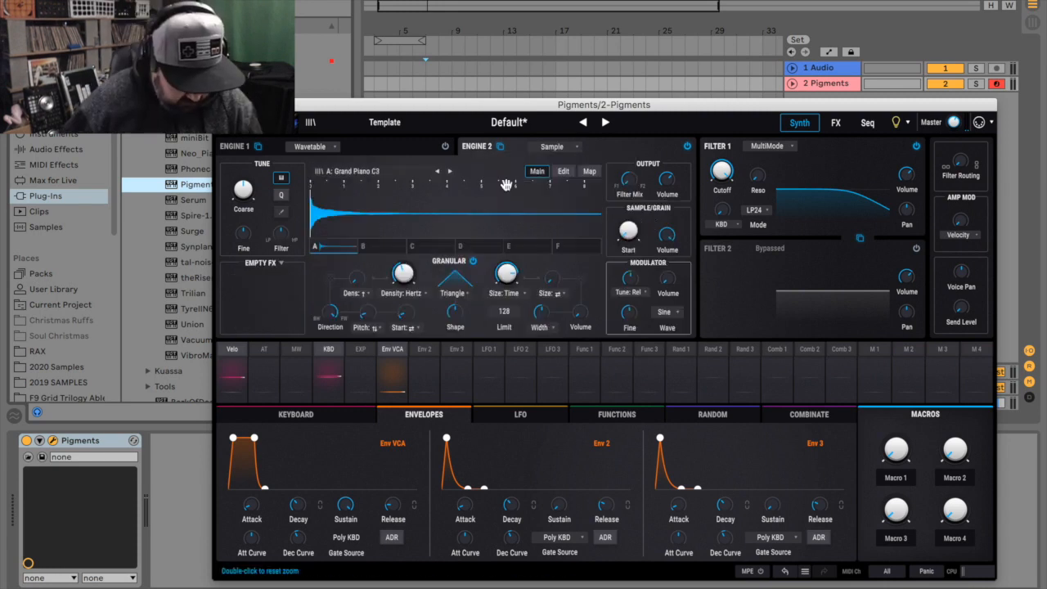
Turn off Engine 2 and load the 02-Modern Talking.wav file from the M4-Digital-Hybrid folder as Engine 1's wavetable
{"action": "left_click", "coordinate": [688, 146]}
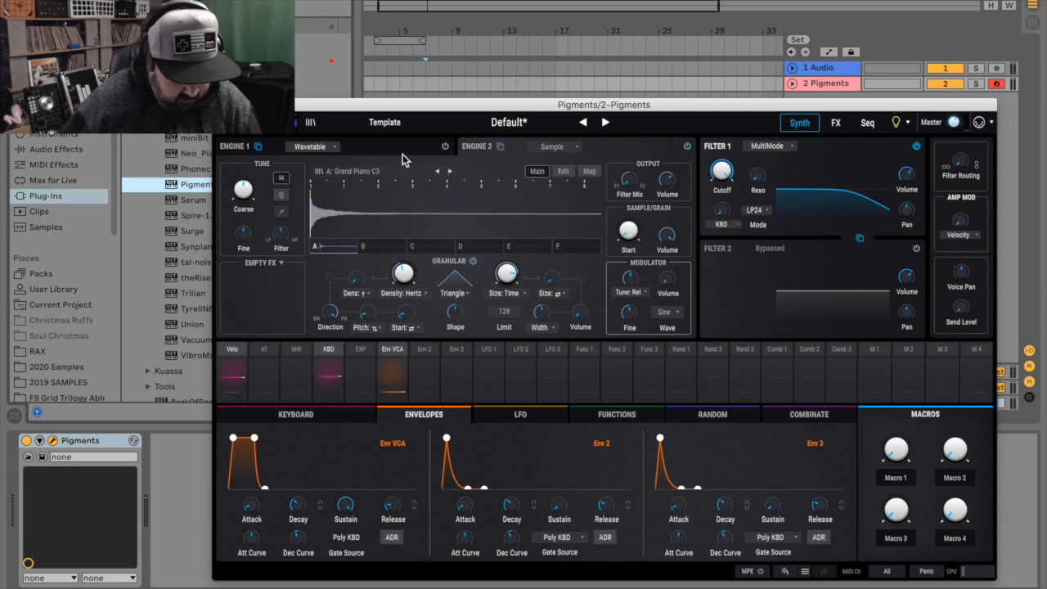
{"action": "left_click", "coordinate": [380, 152]}
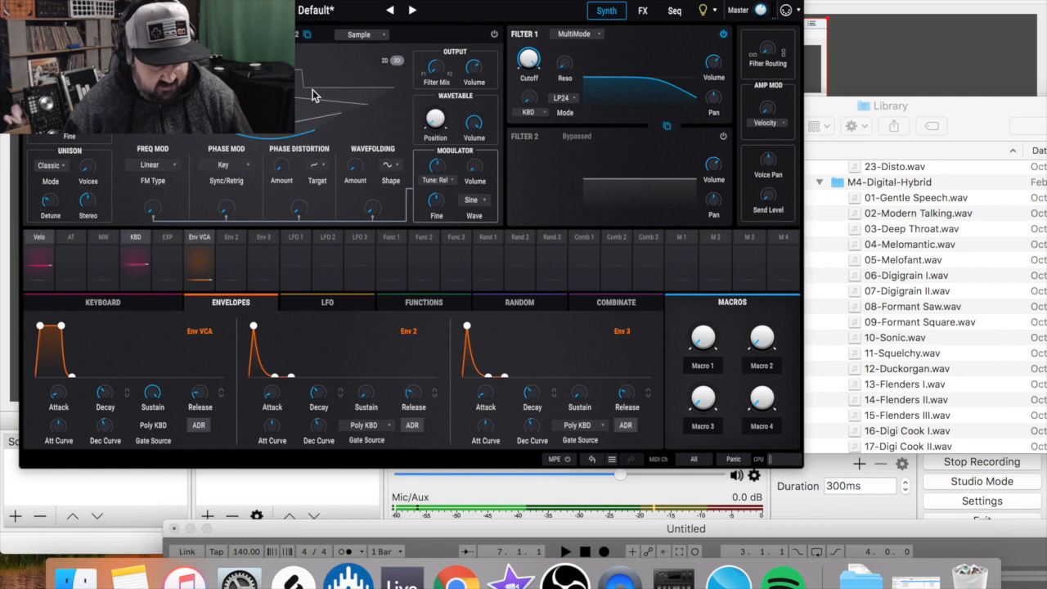
{"action": "left_click_drag", "start_coordinate": [899, 214], "coordinate": [270, 141]}
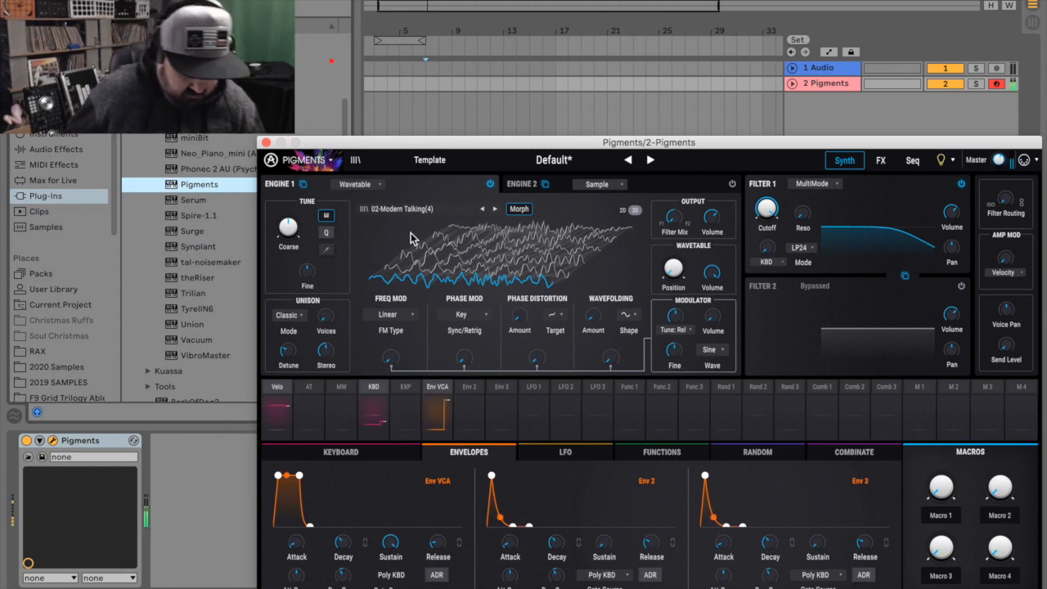
Set Engine 1's wavetable position to about 0.07 and modulate it with LFO 2 by 0.47
{"action": "left_click_drag", "start_coordinate": [683, 267], "coordinate": [683, 317]}
{"action": "left_click", "coordinate": [566, 451]}
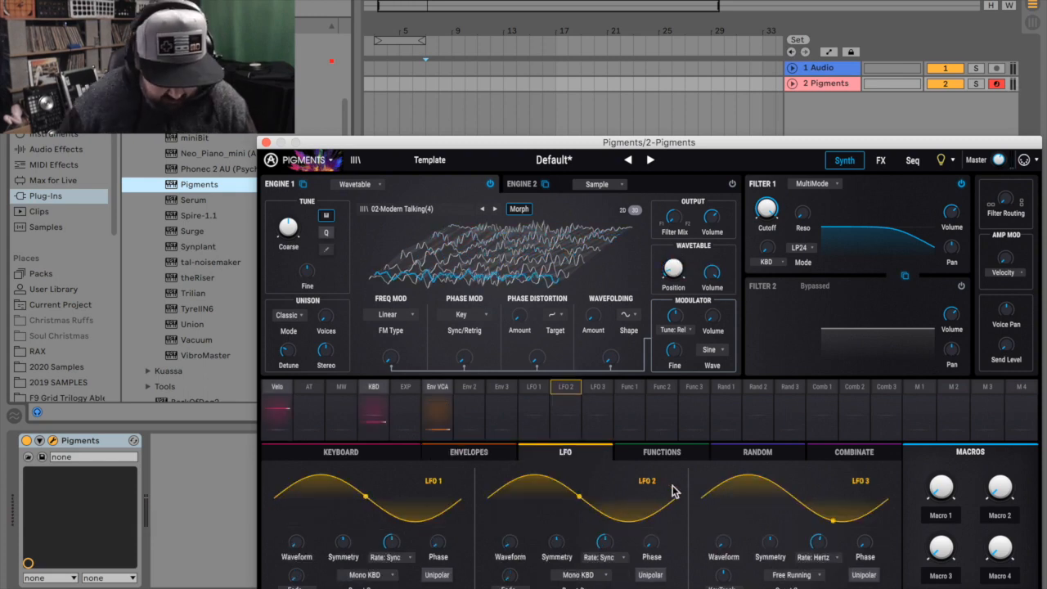
{"action": "mouse_move", "coordinate": [678, 262]}
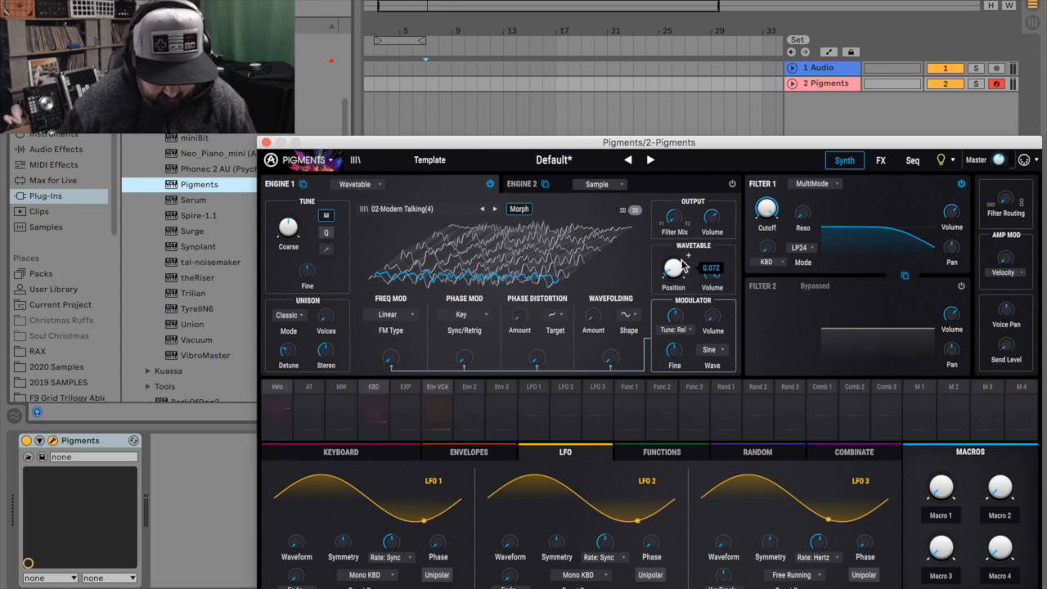
{"action": "left_click", "coordinate": [573, 392]}
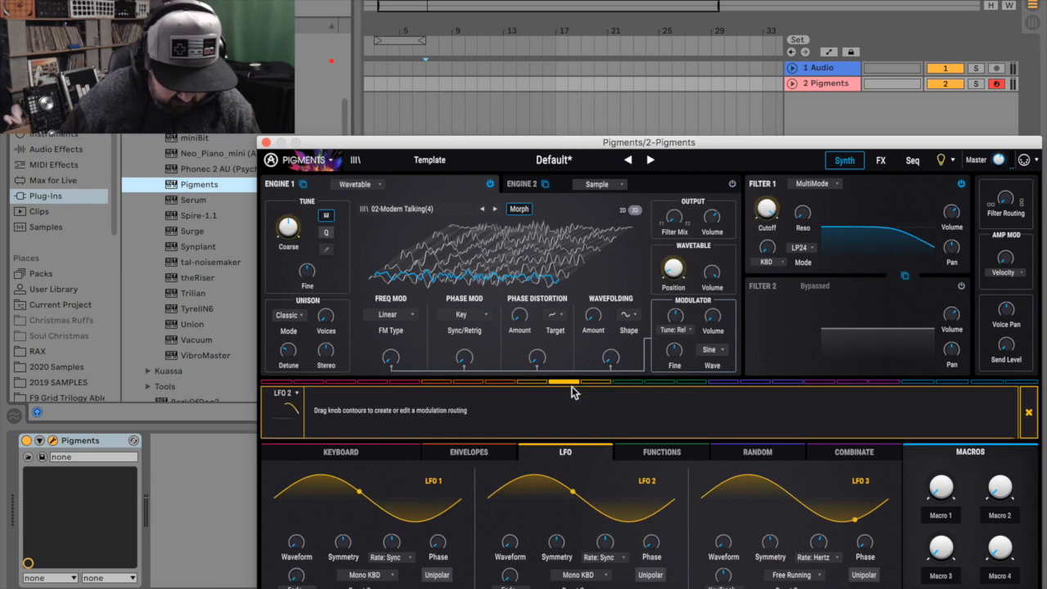
{"action": "left_click_drag", "start_coordinate": [661, 273], "coordinate": [662, 227]}
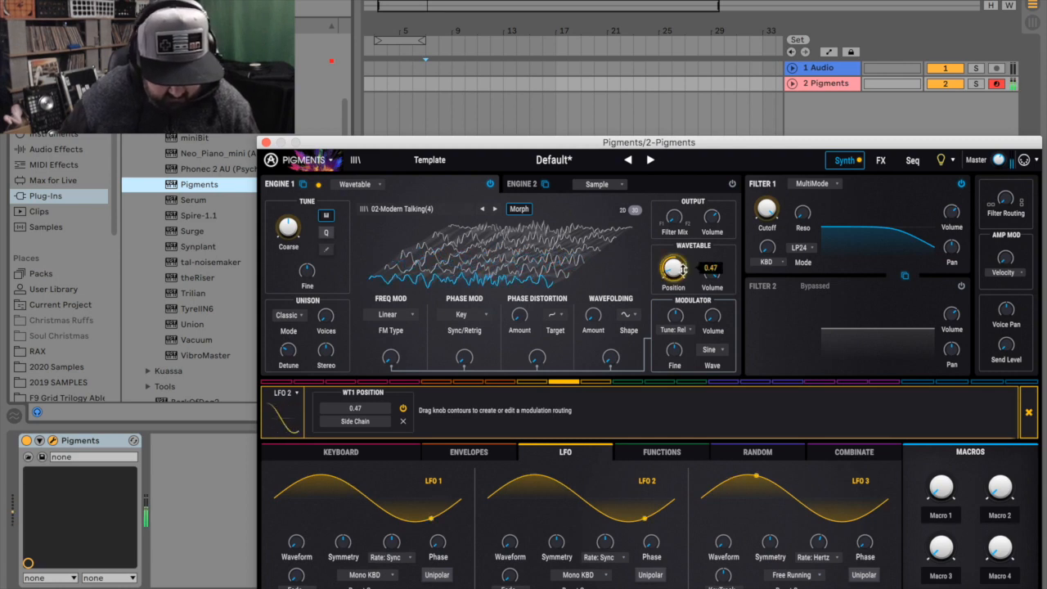
{"action": "left_click", "coordinate": [1028, 411]}
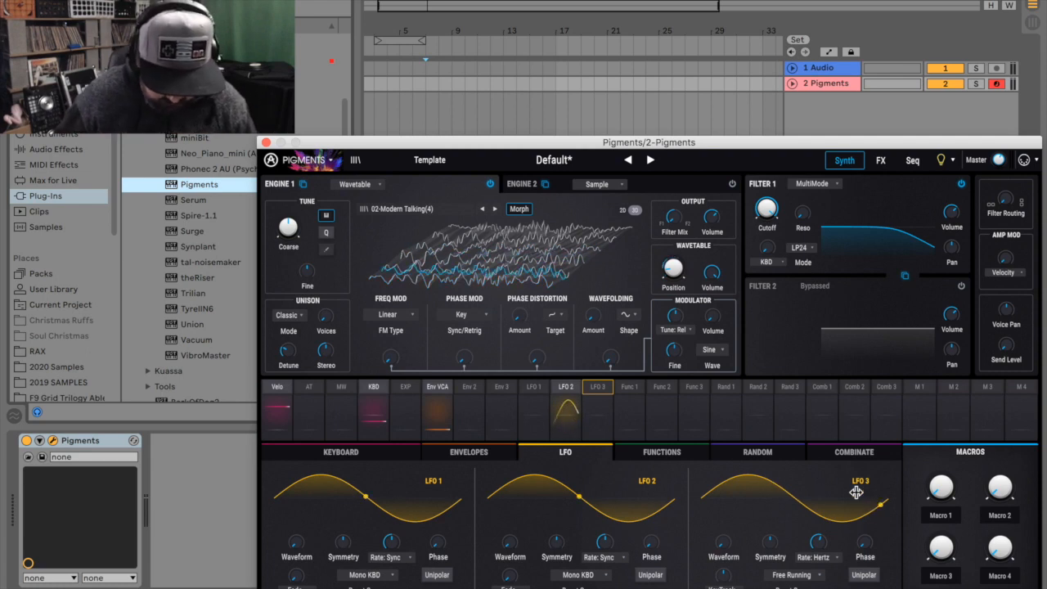
Route LFO 3 to Engine 1's wavetable position with a modulation amount of 0.34
{"action": "left_click", "coordinate": [596, 391]}
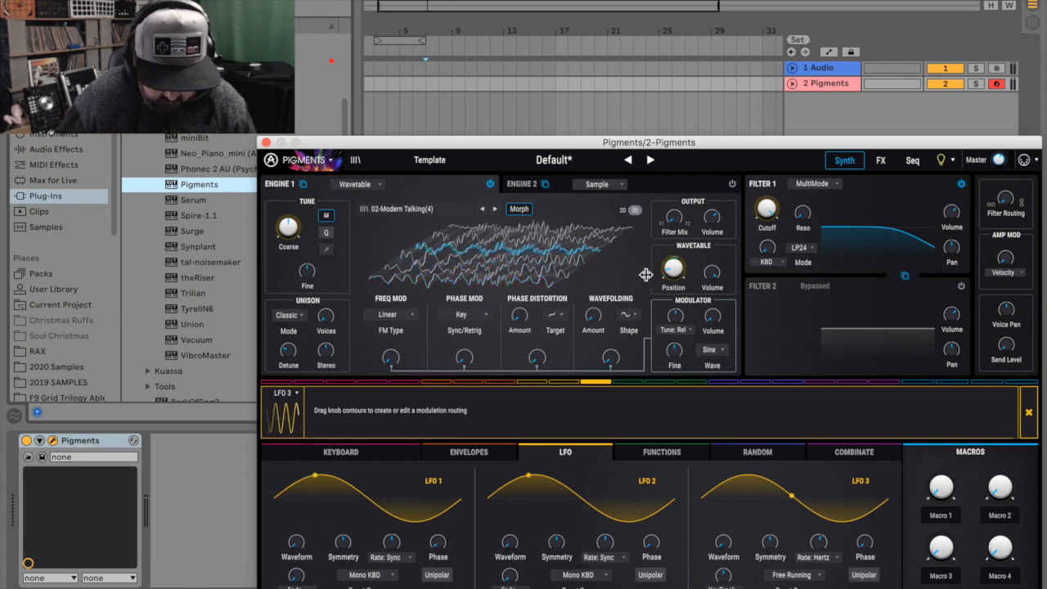
{"action": "mouse_move", "coordinate": [660, 270]}
{"action": "left_click_drag", "start_coordinate": [660, 270], "coordinate": [660, 243]}
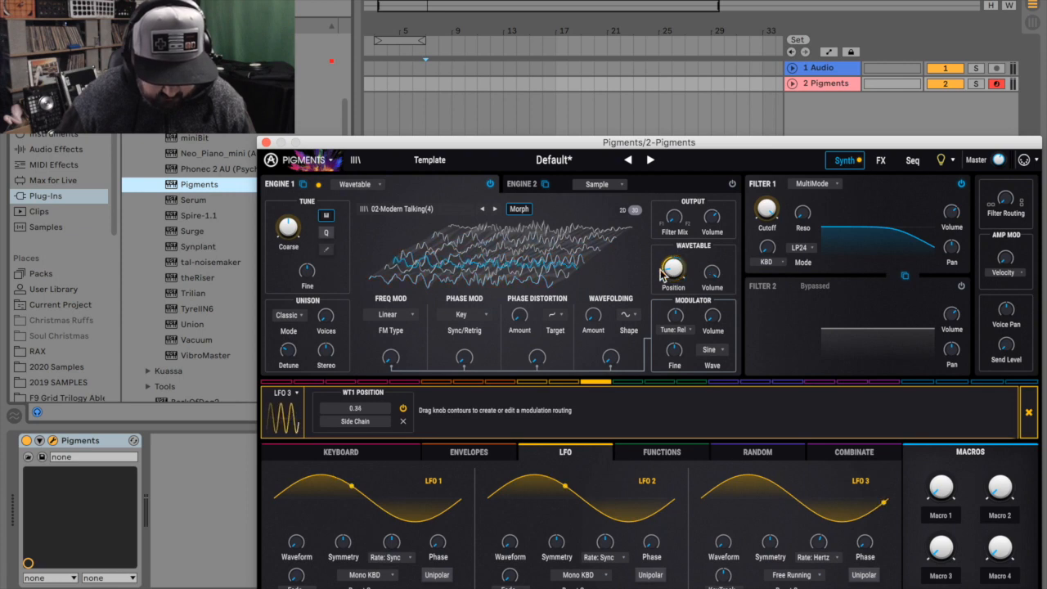
{"action": "left_click", "coordinate": [1028, 412]}
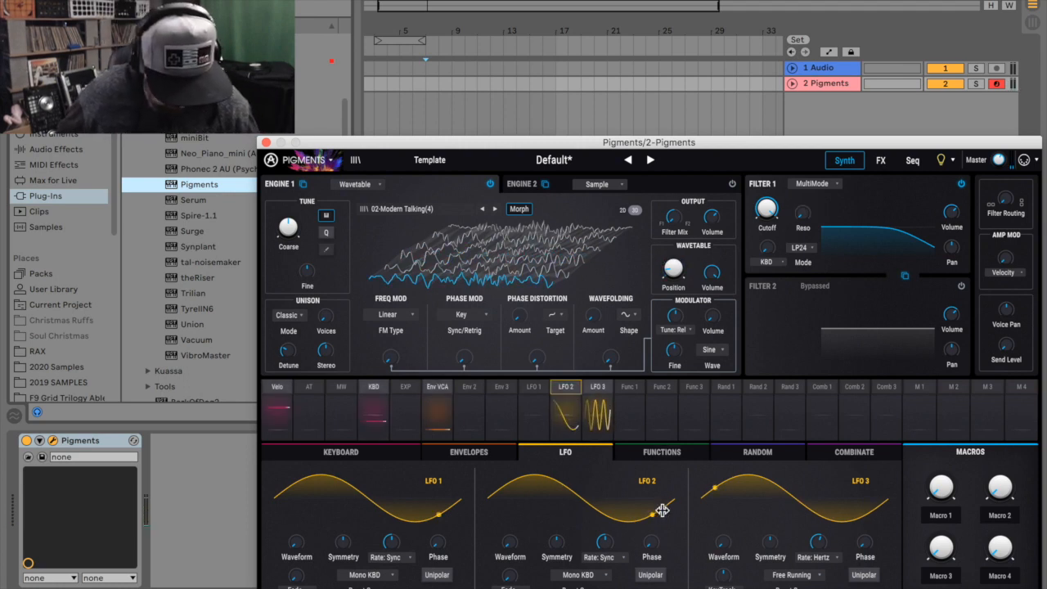
Change LFO 3's rate type to Sync Binary
{"action": "mouse_move", "coordinate": [605, 545]}
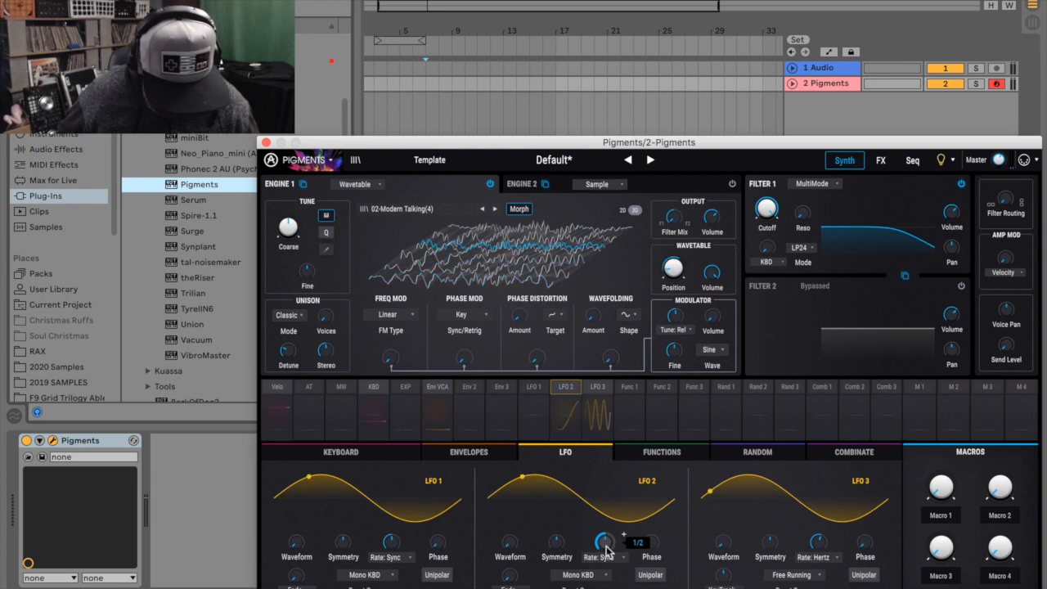
{"action": "mouse_move", "coordinate": [818, 544]}
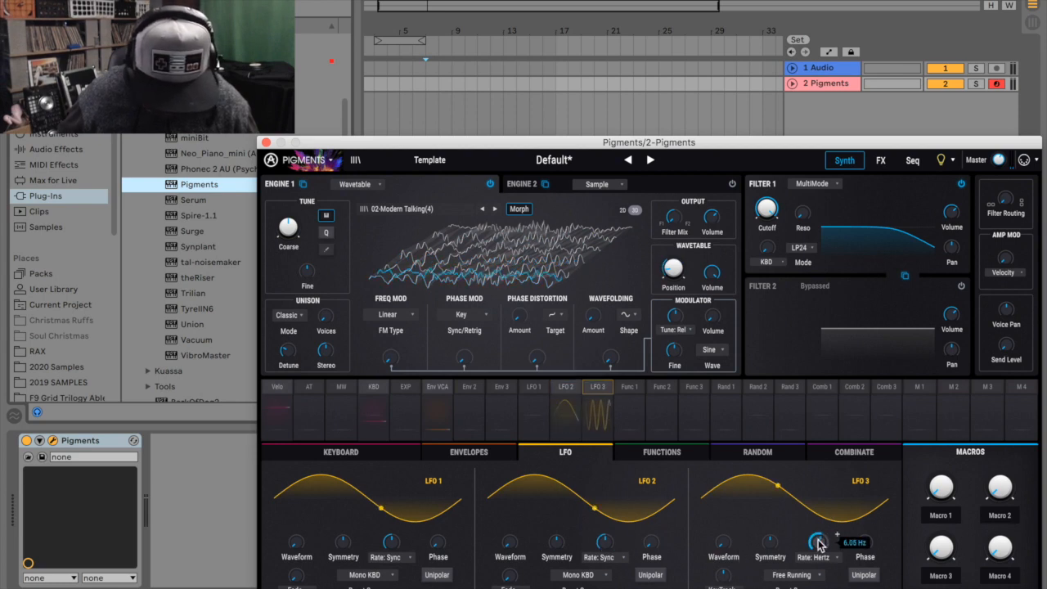
{"action": "left_click", "coordinate": [821, 558]}
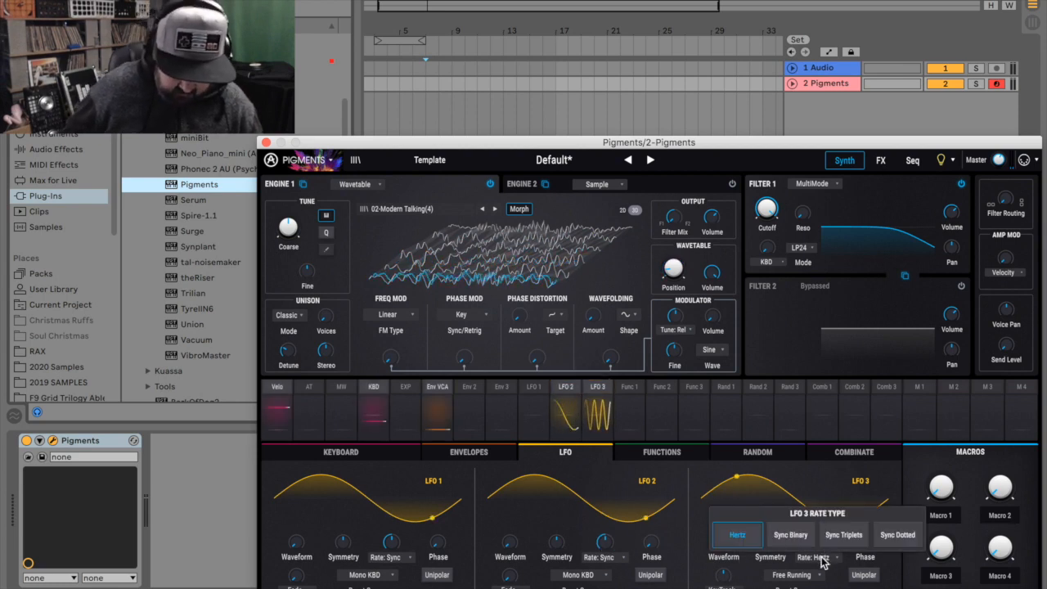
{"action": "left_click", "coordinate": [800, 537]}
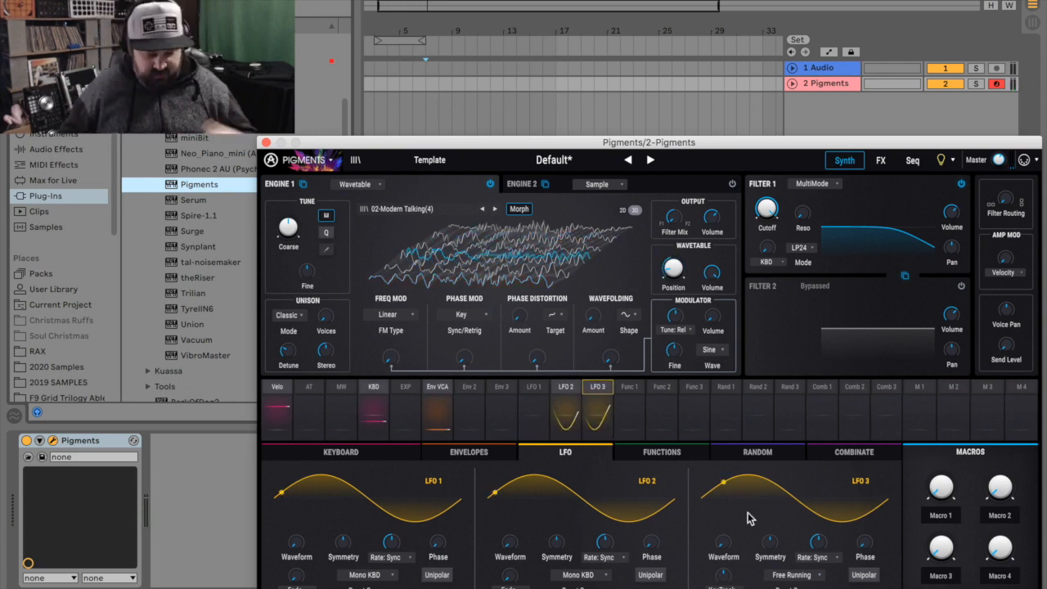
Set LFO 2's rate to 1/1 and adjust LFO 3's synced rate
{"action": "left_click_drag", "start_coordinate": [604, 547], "coordinate": [604, 544]}
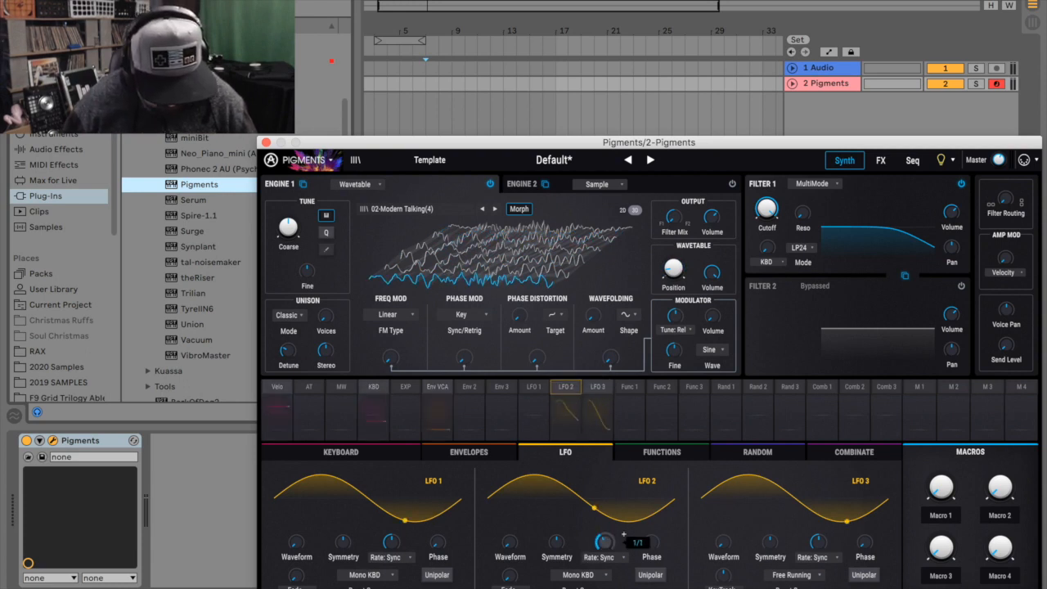
{"action": "left_click_drag", "start_coordinate": [816, 545], "coordinate": [814, 546]}
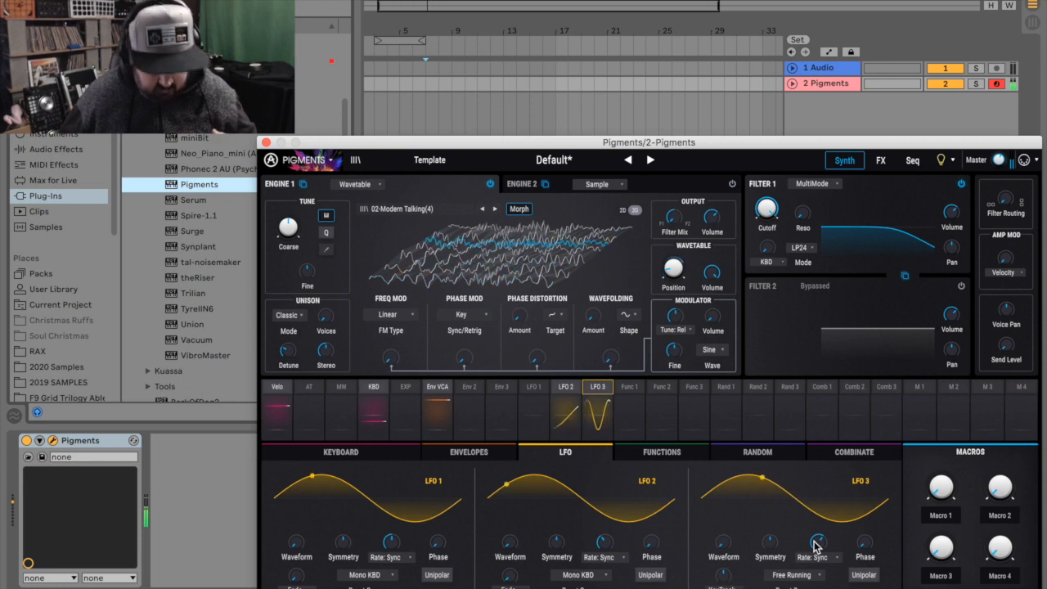
{"action": "left_click_drag", "start_coordinate": [816, 546], "coordinate": [815, 546]}
Add a Wavefolder to the first slot of effects Bus B
{"action": "left_click", "coordinate": [880, 161]}
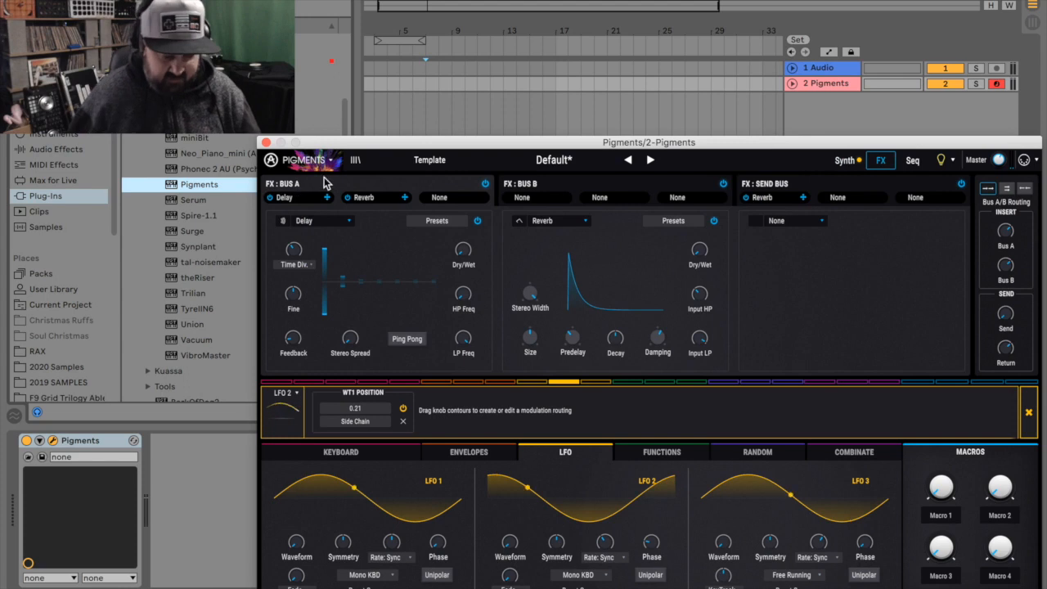
{"action": "left_click", "coordinate": [561, 184]}
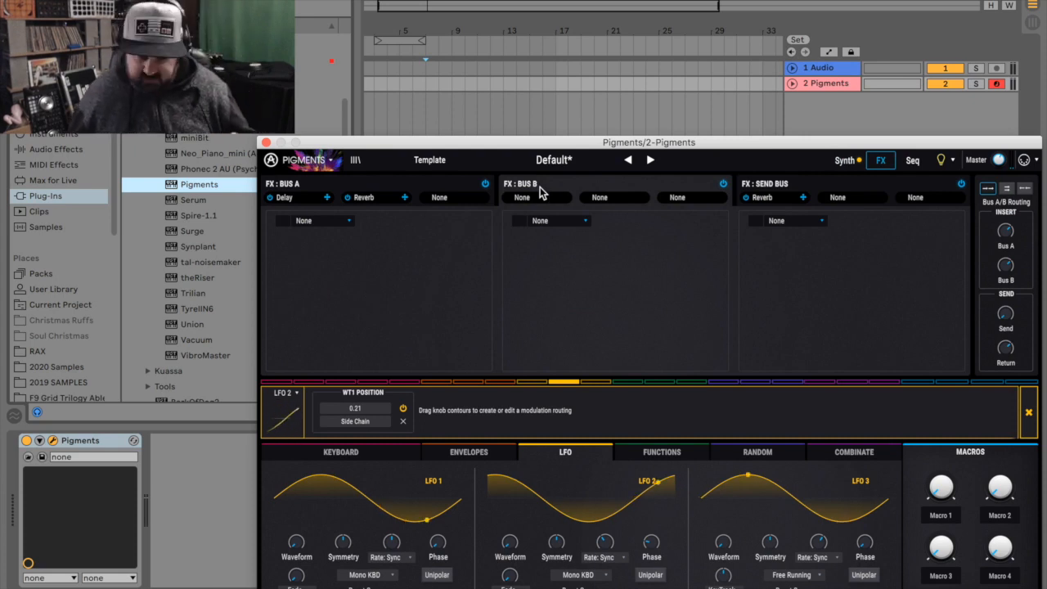
{"action": "left_click", "coordinate": [314, 222]}
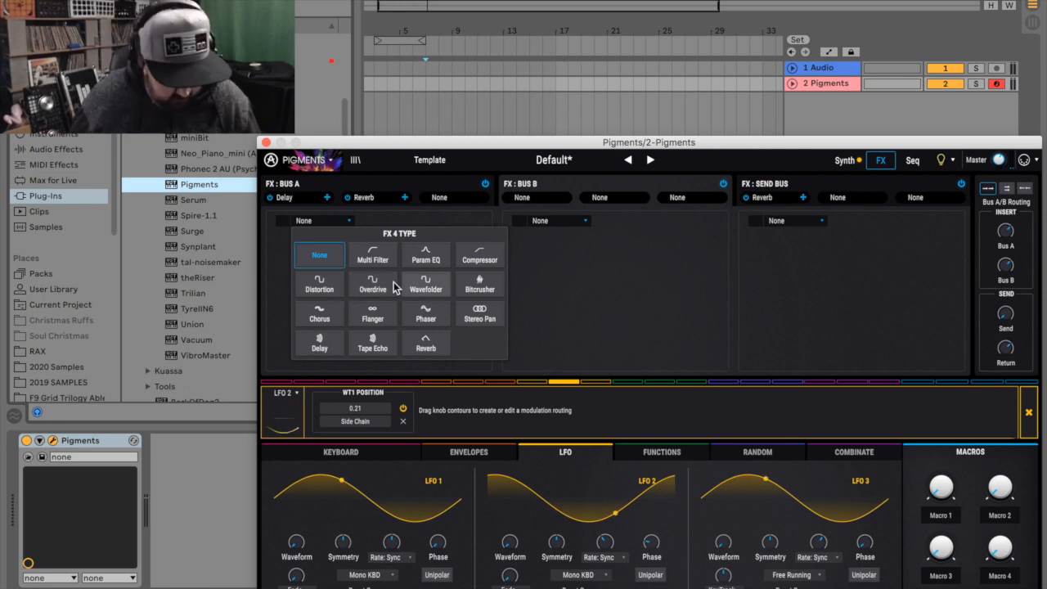
{"action": "left_click", "coordinate": [427, 285]}
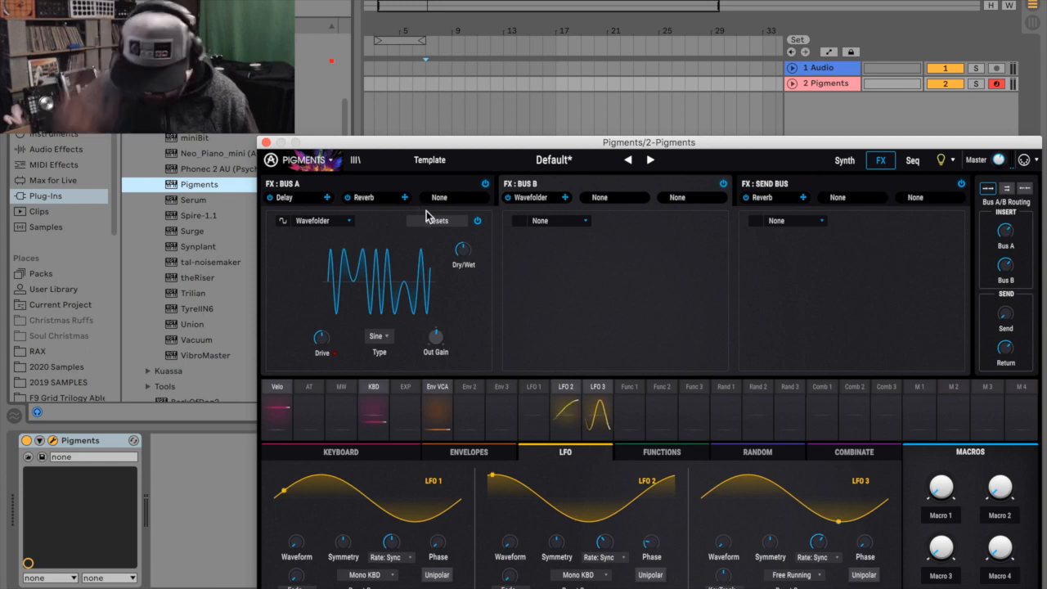
Adjust the Wavefolder's dry/wet mix and drive, set its output gain to -15.0 dB, and compare it against bypass
{"action": "left_click_drag", "start_coordinate": [464, 251], "coordinate": [475, 245]}
{"action": "left_click_drag", "start_coordinate": [321, 340], "coordinate": [333, 333]}
{"action": "left_click_drag", "start_coordinate": [464, 249], "coordinate": [464, 286]}
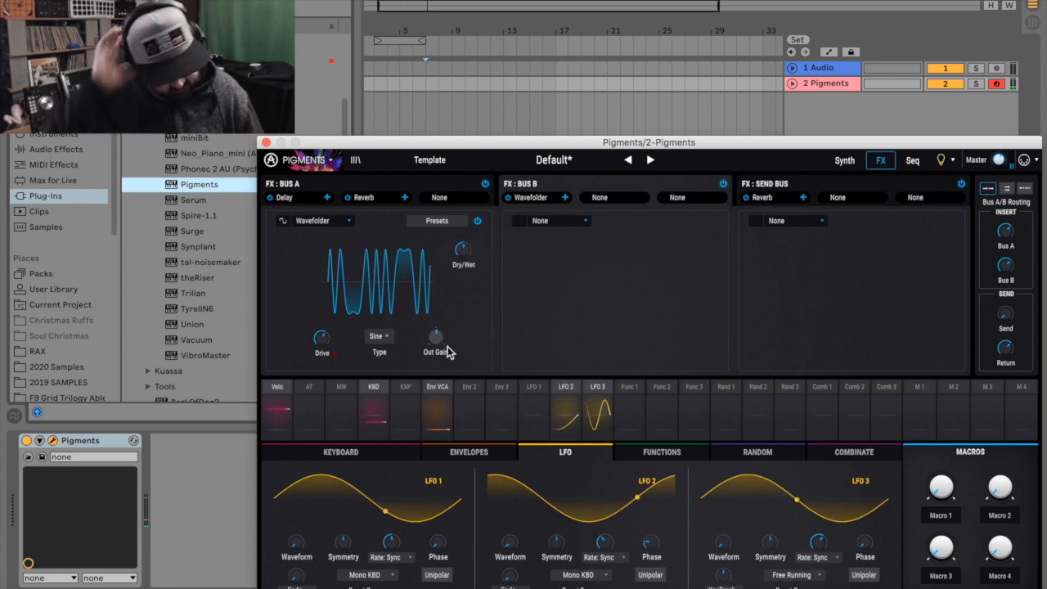
{"action": "mouse_move", "coordinate": [434, 328]}
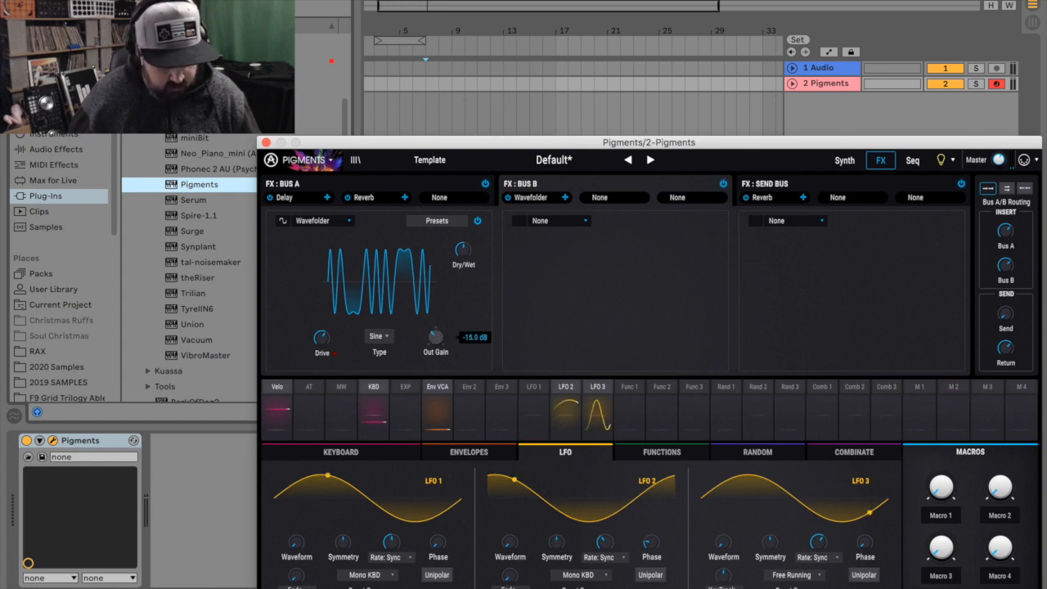
{"action": "left_click", "coordinate": [478, 221]}
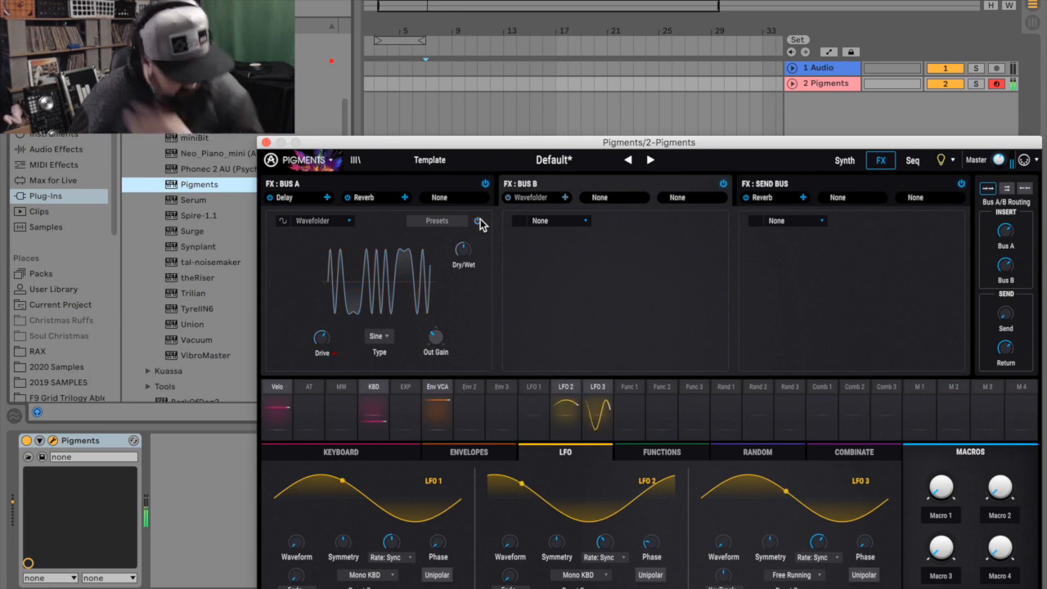
{"action": "left_click", "coordinate": [478, 221]}
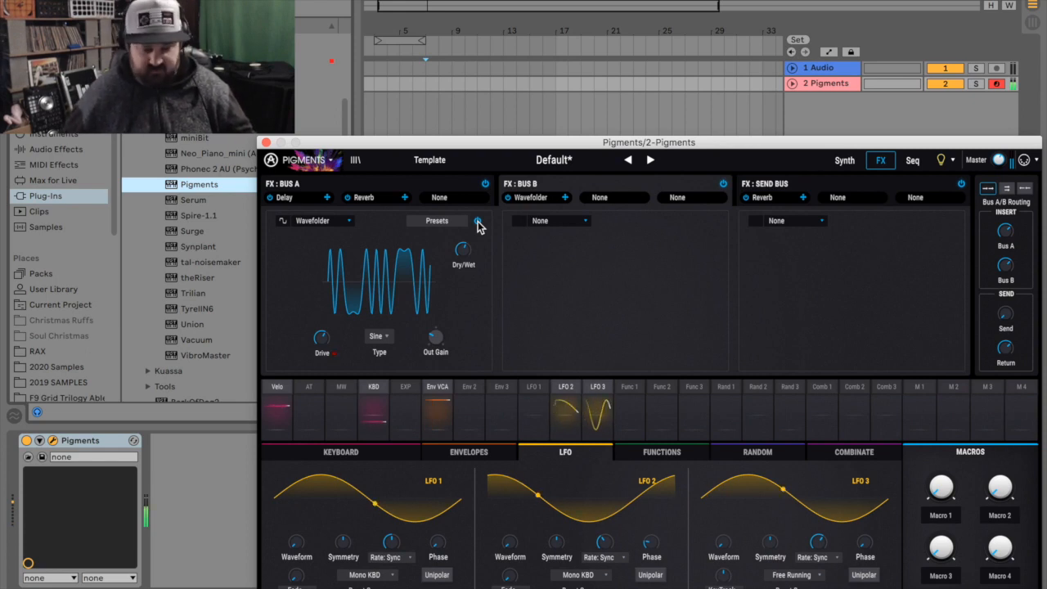
Try the Legato play mode and settle on Mono as the keyboard's play mode
{"action": "left_click", "coordinate": [361, 456]}
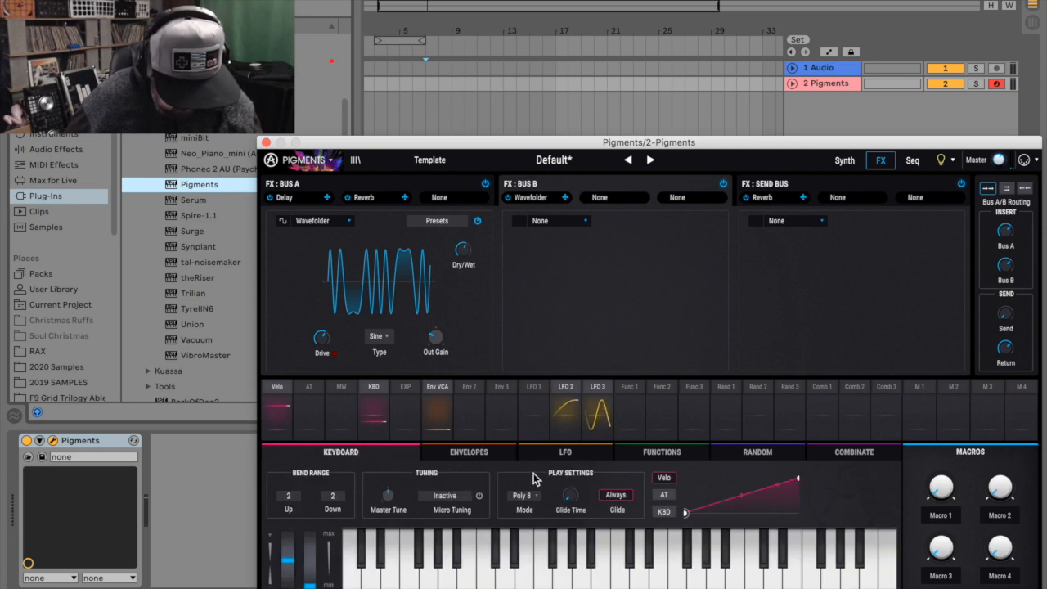
{"action": "left_click", "coordinate": [522, 495]}
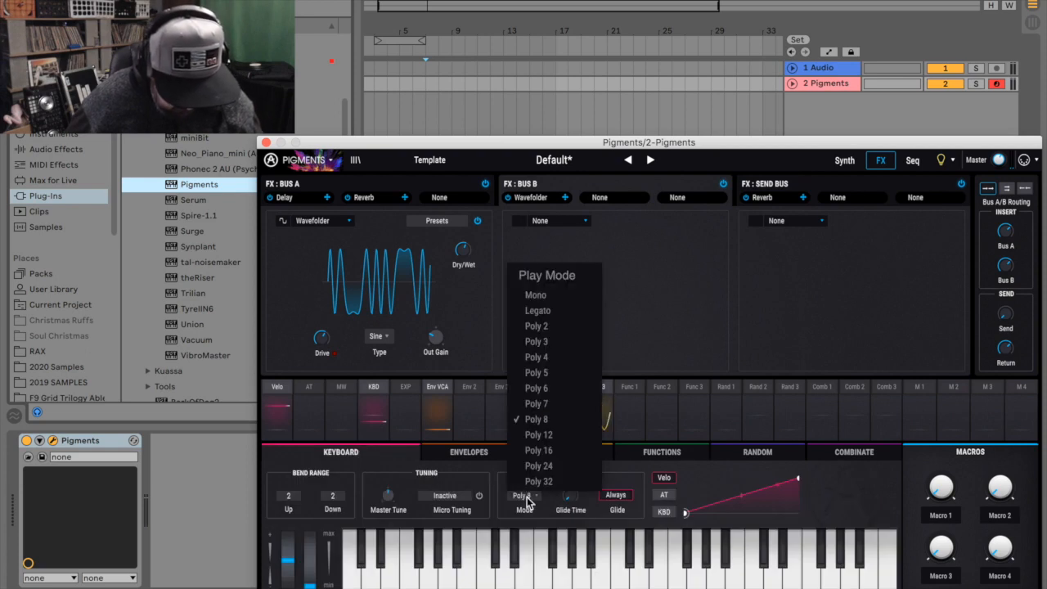
{"action": "left_click", "coordinate": [554, 310]}
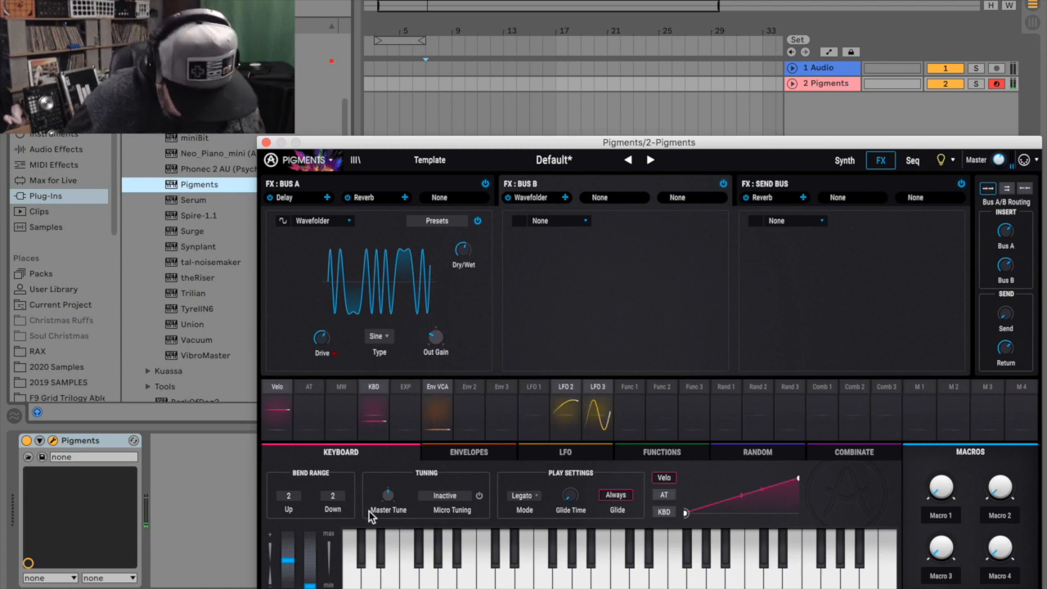
{"action": "left_click", "coordinate": [522, 496]}
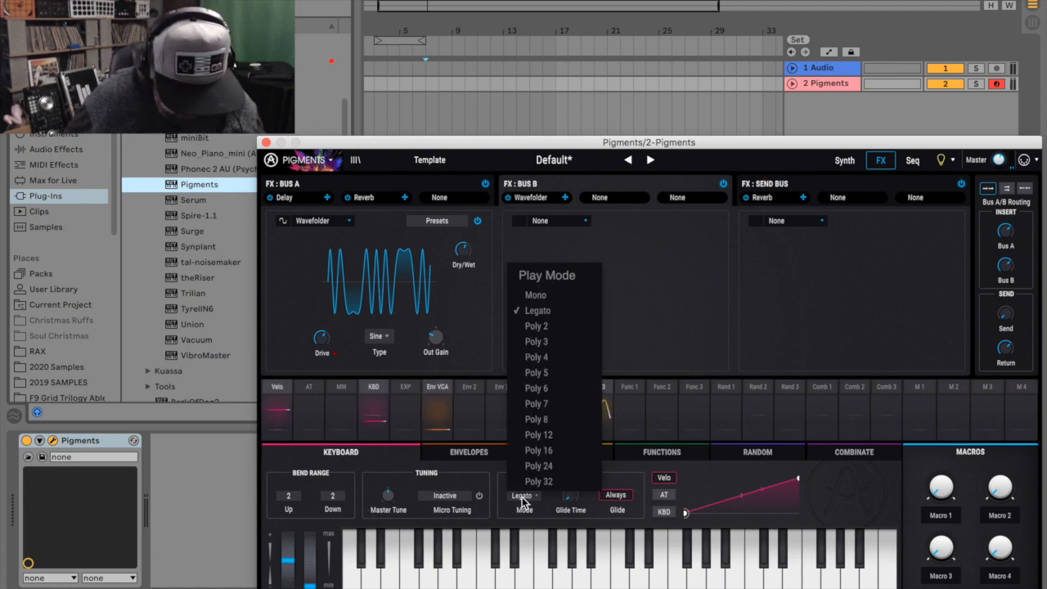
{"action": "left_click", "coordinate": [526, 296]}
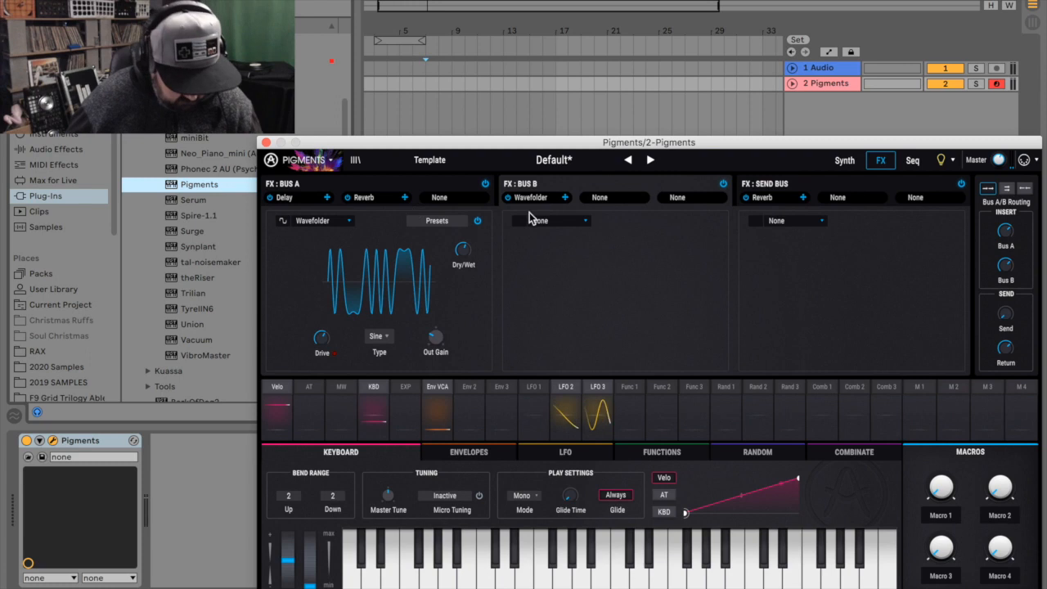
Add a Wavefolder to the second slot of effects Bus B and modulate its dry/wet mix with LFO 1
{"action": "left_click", "coordinate": [567, 222]}
{"action": "left_click", "coordinate": [669, 284]}
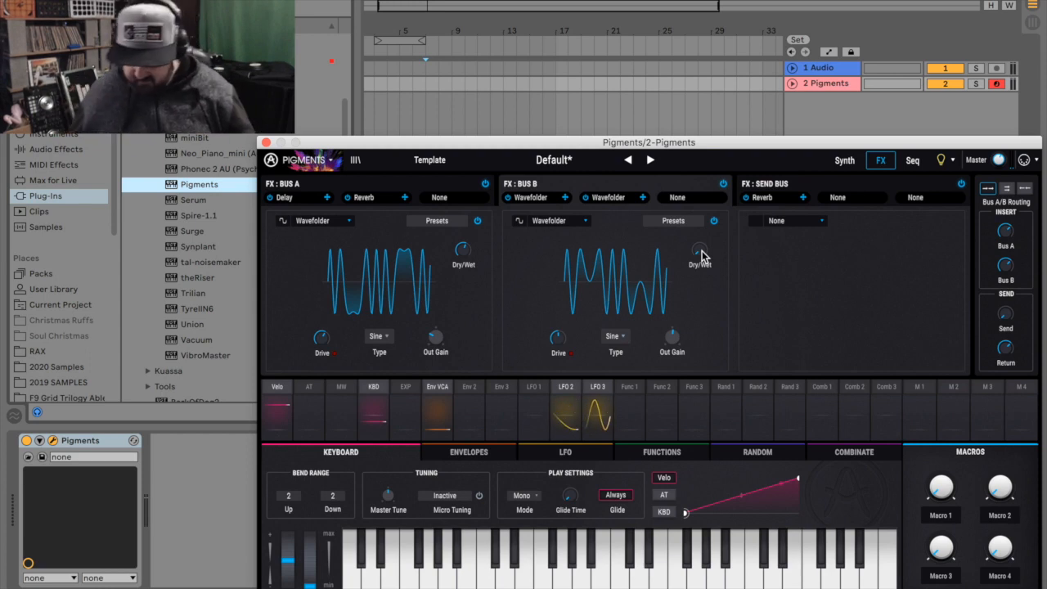
{"action": "left_click", "coordinate": [565, 452]}
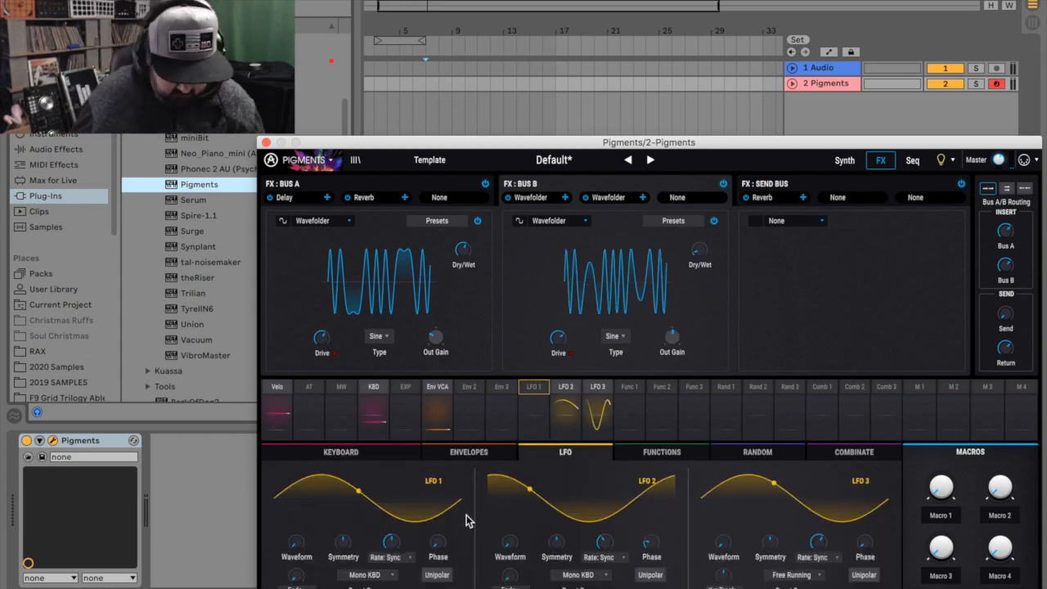
{"action": "left_click", "coordinate": [534, 391]}
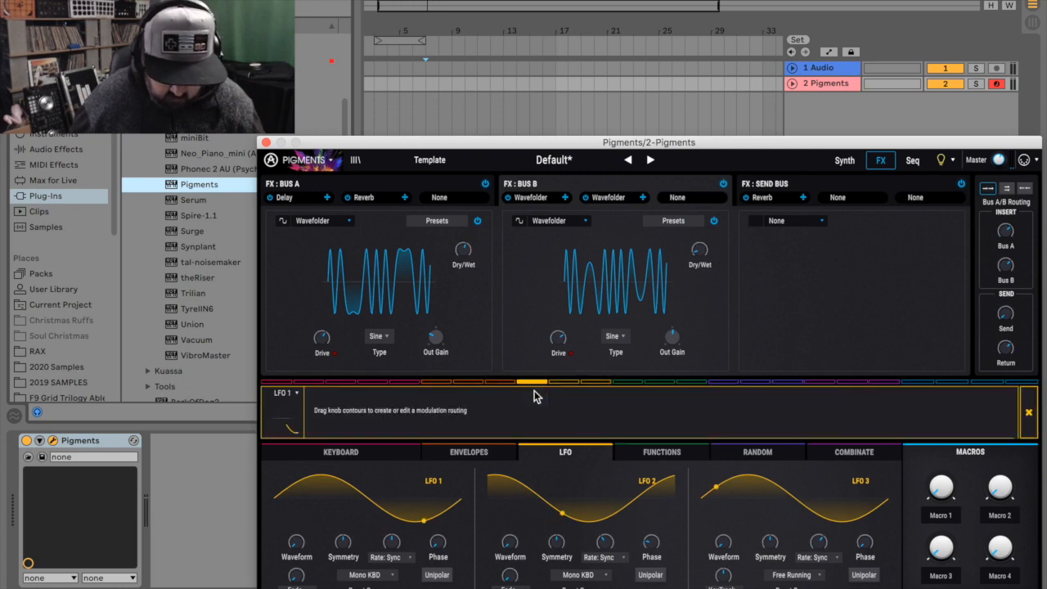
{"action": "left_click_drag", "start_coordinate": [699, 250], "coordinate": [699, 243]}
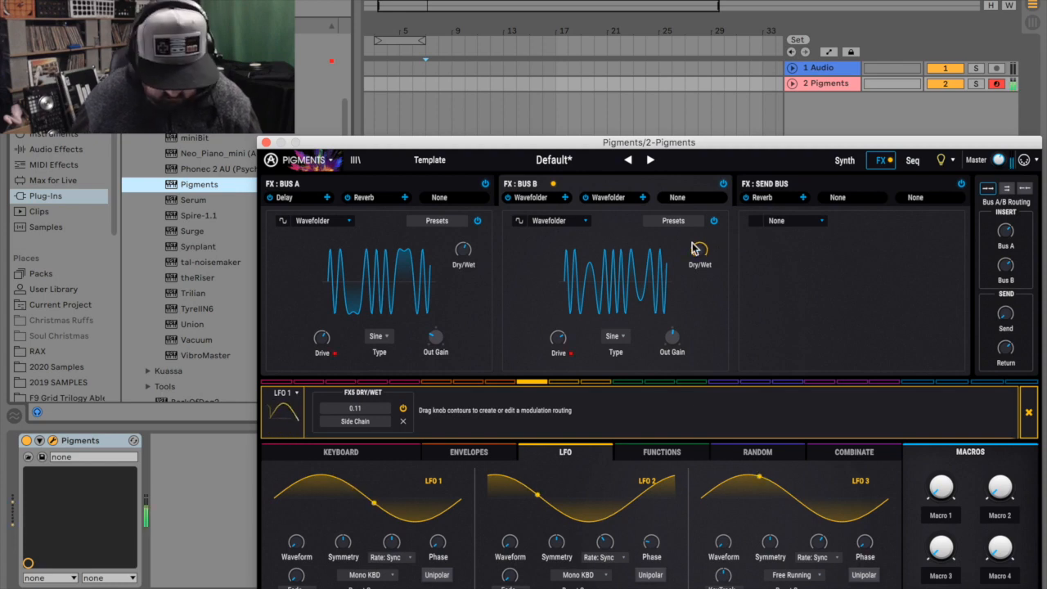
{"action": "mouse_move", "coordinate": [689, 247]}
{"action": "left_click_drag", "start_coordinate": [689, 247], "coordinate": [690, 241]}
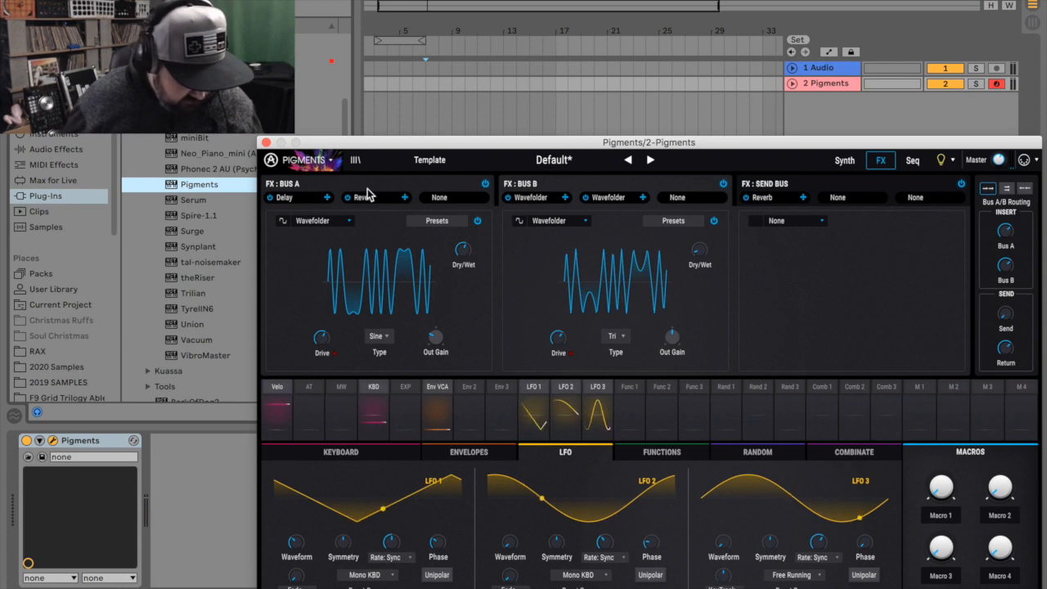
Show the Bus A effects, adjust the Reverb's dry/wet mix, and reduce its decay and size
{"action": "left_click", "coordinate": [367, 189]}
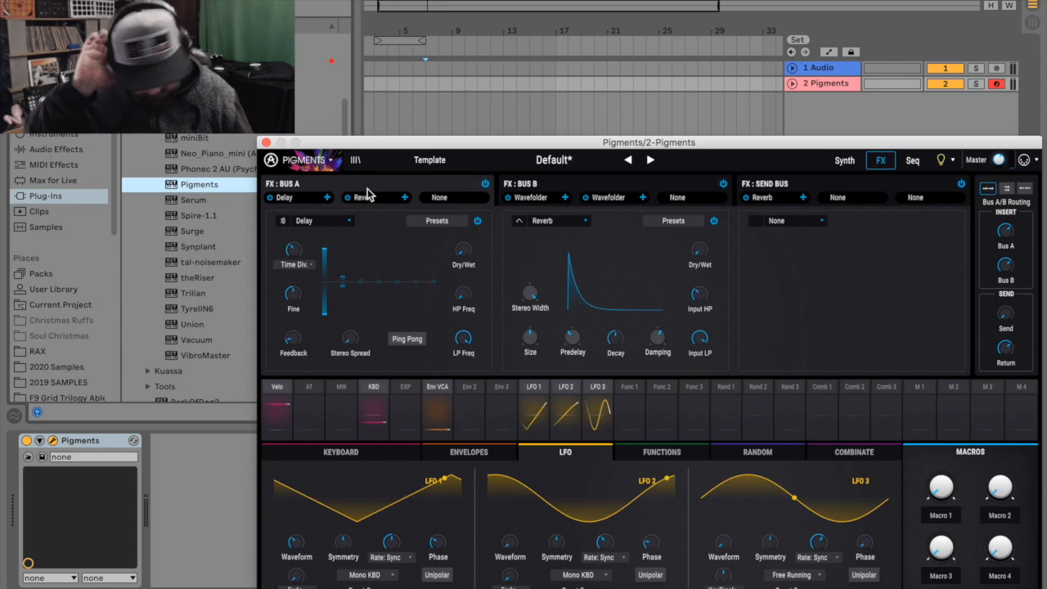
{"action": "mouse_move", "coordinate": [700, 251]}
{"action": "left_mouse_down"}
{"action": "mouse_move", "coordinate": [699, 236]}
{"action": "mouse_move", "coordinate": [701, 257]}
{"action": "left_mouse_up"}
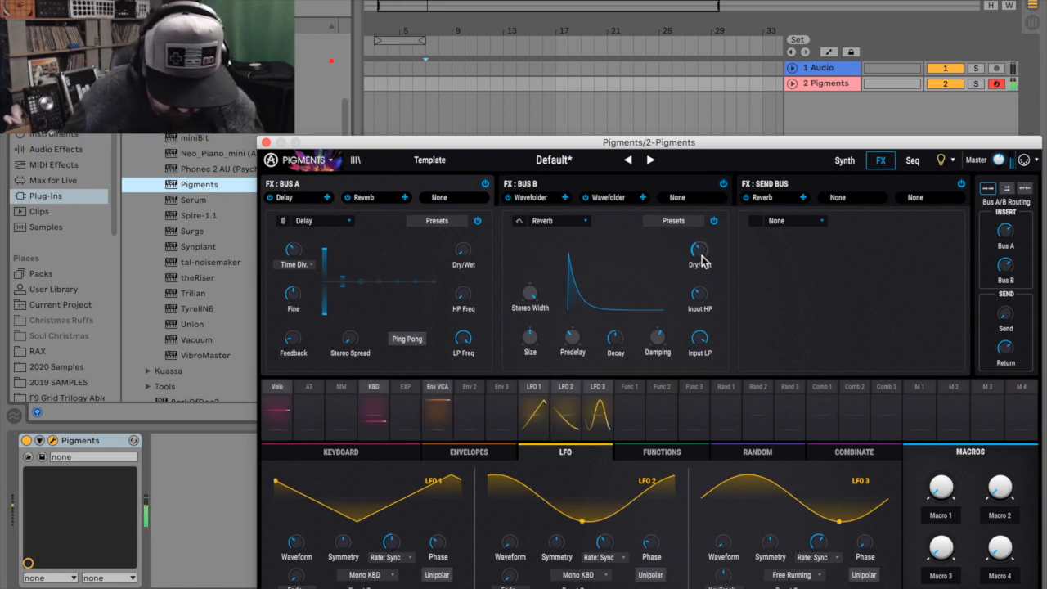
{"action": "left_click", "coordinate": [527, 290]}
{"action": "mouse_move", "coordinate": [615, 338]}
{"action": "left_mouse_down"}
{"action": "mouse_move", "coordinate": [615, 358]}
{"action": "mouse_move", "coordinate": [607, 347]}
{"action": "left_mouse_up"}
{"action": "left_click_drag", "start_coordinate": [533, 341], "coordinate": [534, 368]}
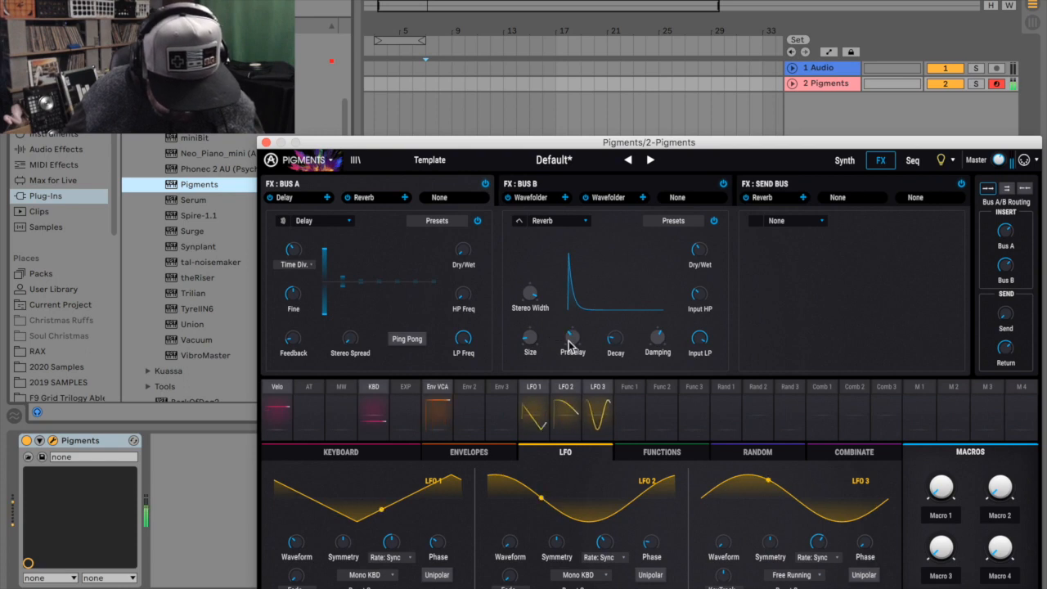
Refine the Bus A Reverb's dry/wet mix, decay and size, and raise its input high-pass frequency
{"action": "left_click_drag", "start_coordinate": [696, 255], "coordinate": [697, 250]}
{"action": "left_click_drag", "start_coordinate": [617, 343], "coordinate": [617, 332]}
{"action": "mouse_move", "coordinate": [531, 340]}
{"action": "left_mouse_down"}
{"action": "mouse_move", "coordinate": [532, 316]}
{"action": "mouse_move", "coordinate": [531, 350]}
{"action": "left_mouse_up"}
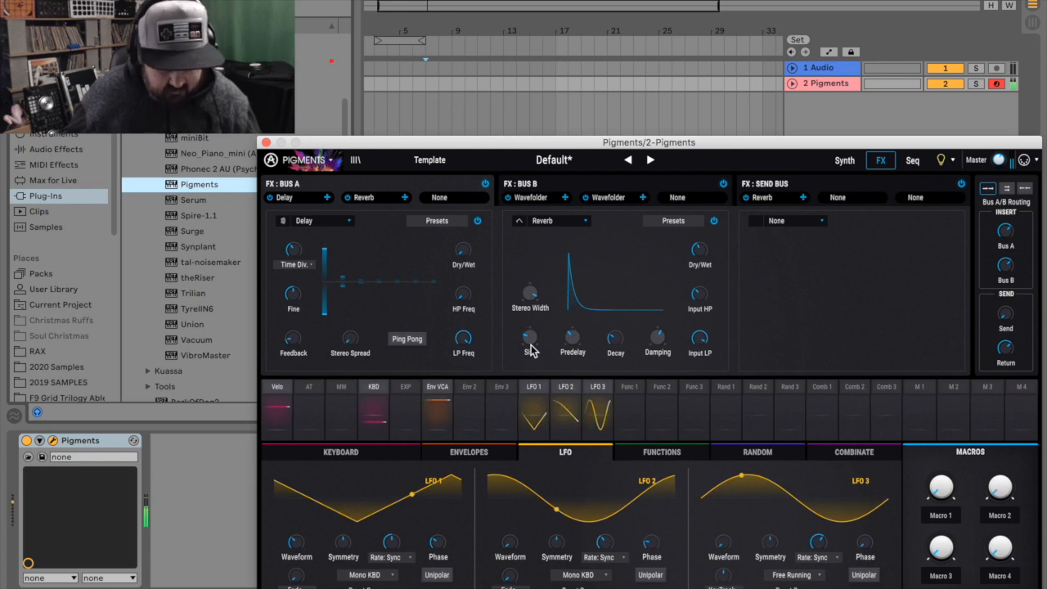
{"action": "left_click_drag", "start_coordinate": [696, 297], "coordinate": [696, 295]}
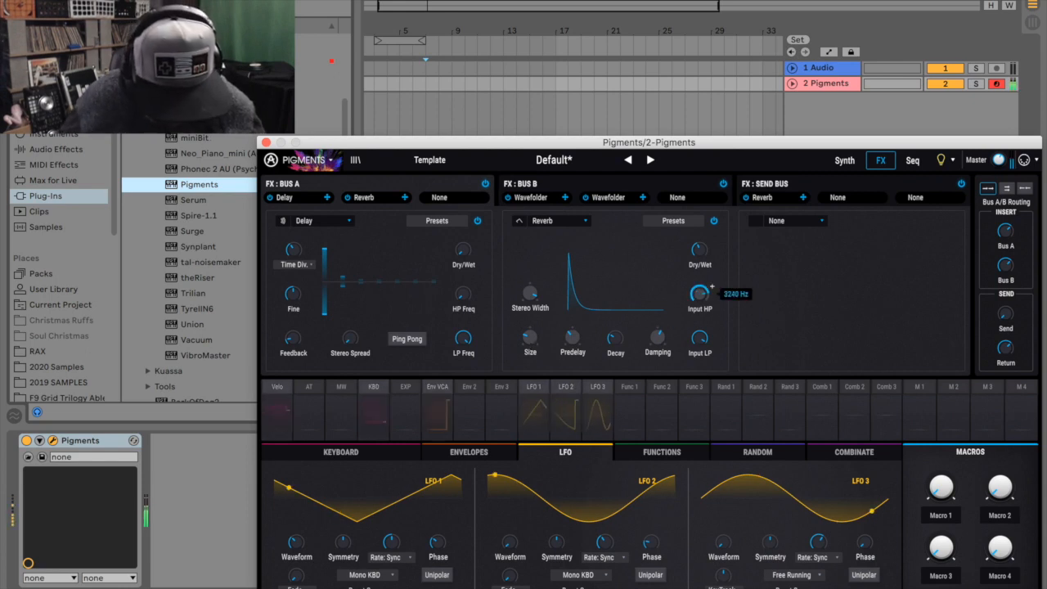
{"action": "left_click_drag", "start_coordinate": [694, 253], "coordinate": [694, 259]}
{"action": "left_click_drag", "start_coordinate": [613, 338], "coordinate": [614, 335]}
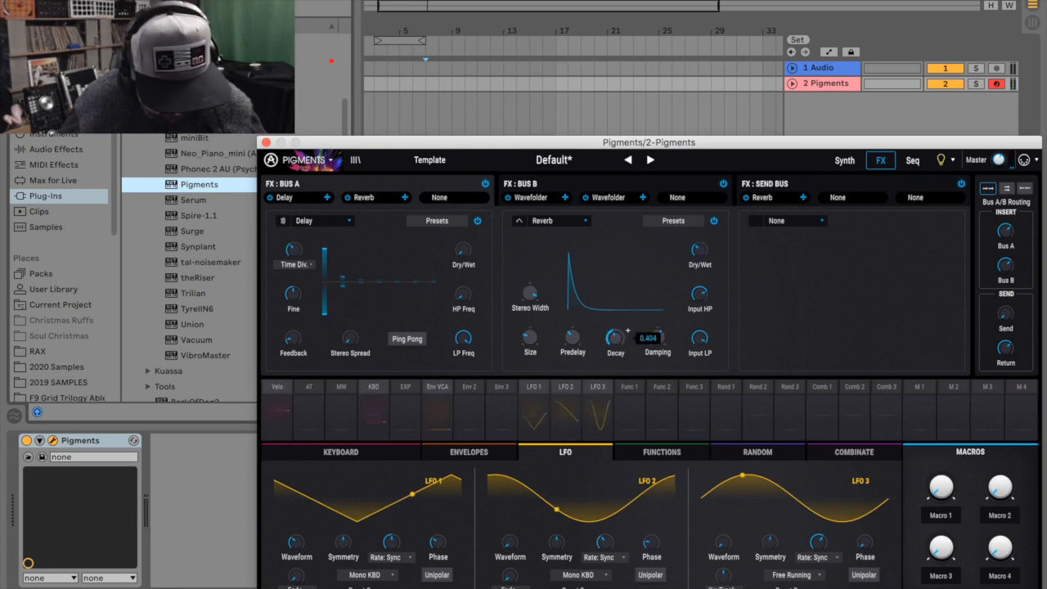
Readjust the Bus A Reverb's input high-pass frequency and dry/wet mix
{"action": "mouse_move", "coordinate": [695, 298]}
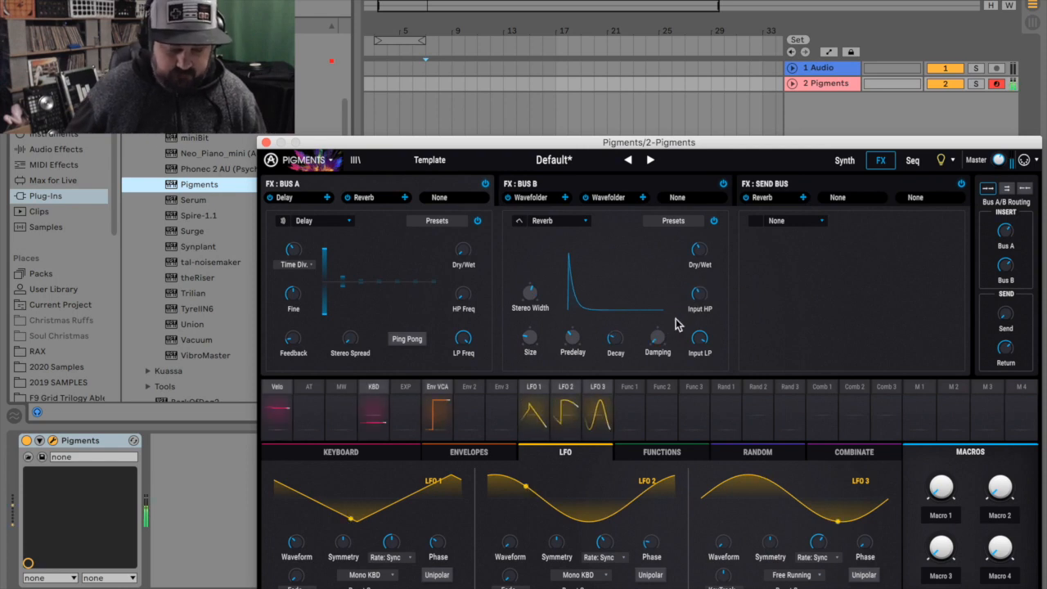
{"action": "mouse_move", "coordinate": [711, 243]}
{"action": "left_click_drag", "start_coordinate": [699, 249], "coordinate": [699, 251]}
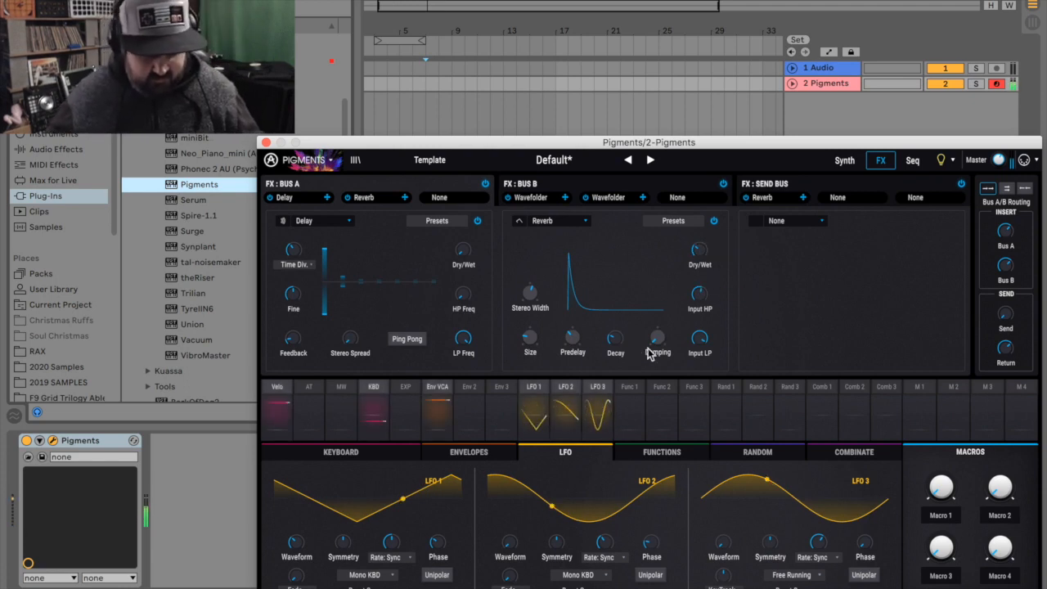
Replace the Delay in Bus A's first slot with a Tape Echo and lower its intensity to about 0.08
{"action": "left_click", "coordinate": [301, 223]}
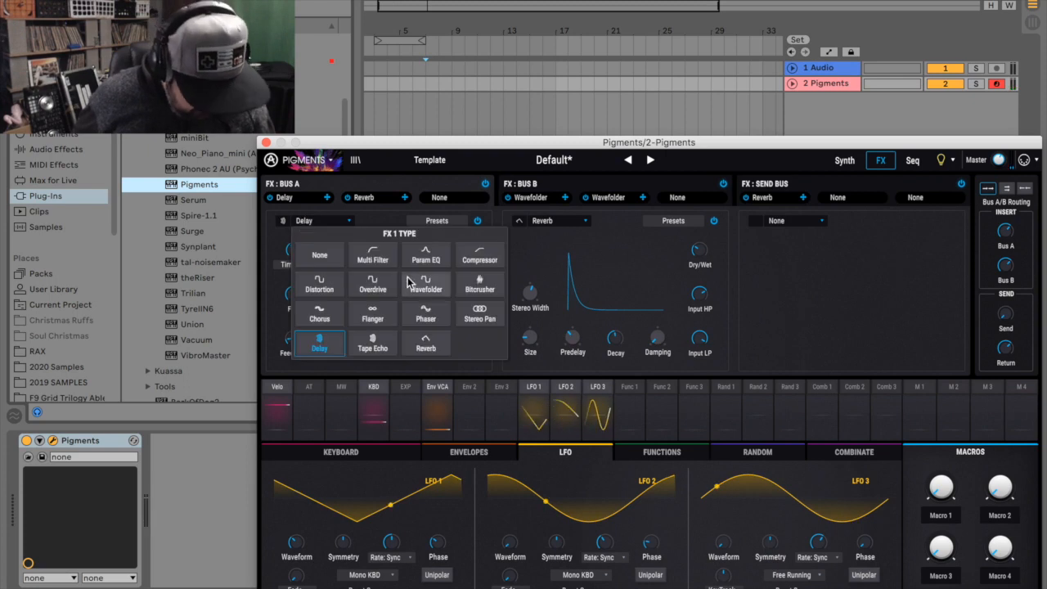
{"action": "left_click", "coordinate": [374, 348]}
{"action": "mouse_move", "coordinate": [460, 255]}
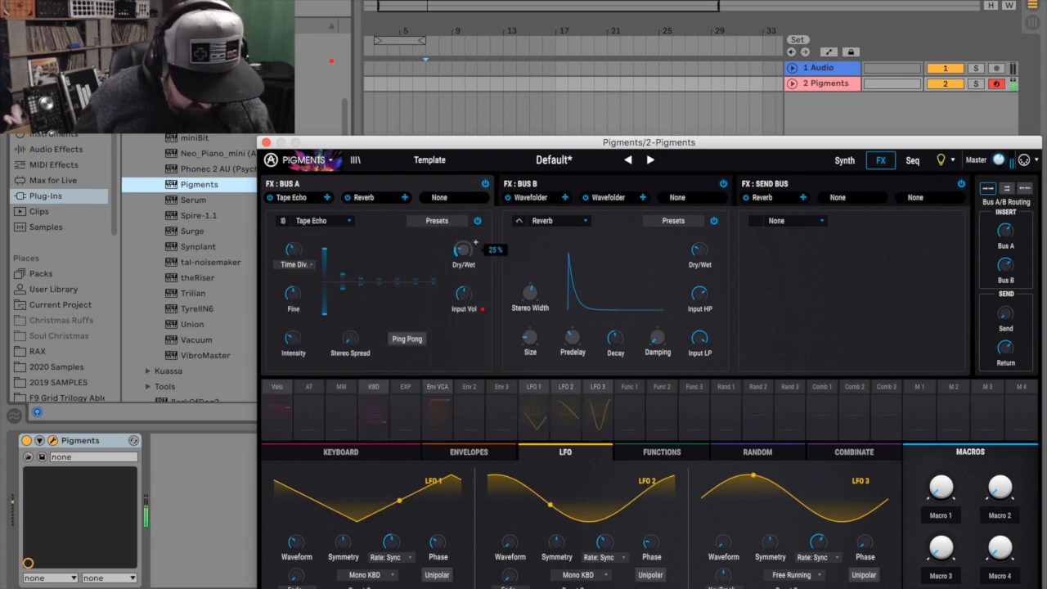
{"action": "mouse_move", "coordinate": [292, 337]}
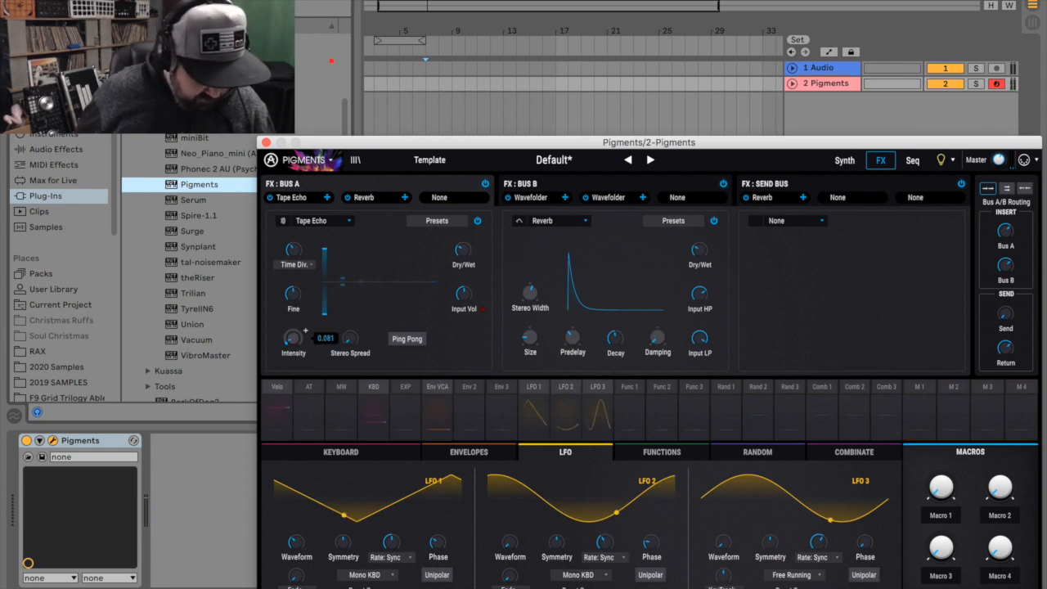
Enable Ping Pong on the Tape Echo and adjust its time division and fine delay time
{"action": "left_click", "coordinate": [406, 339]}
{"action": "mouse_move", "coordinate": [292, 250]}
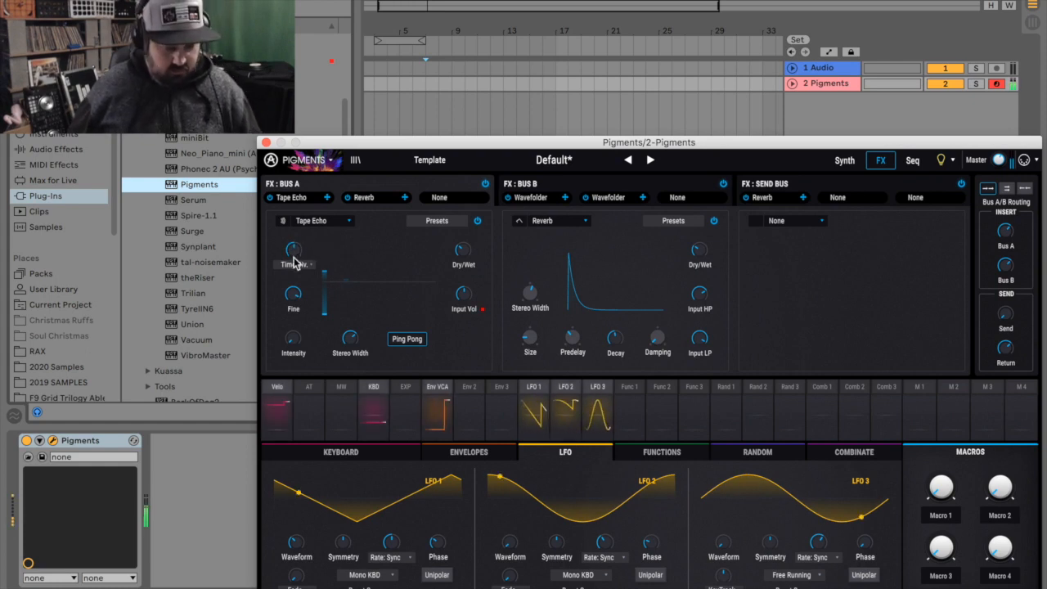
{"action": "mouse_move", "coordinate": [293, 293]}
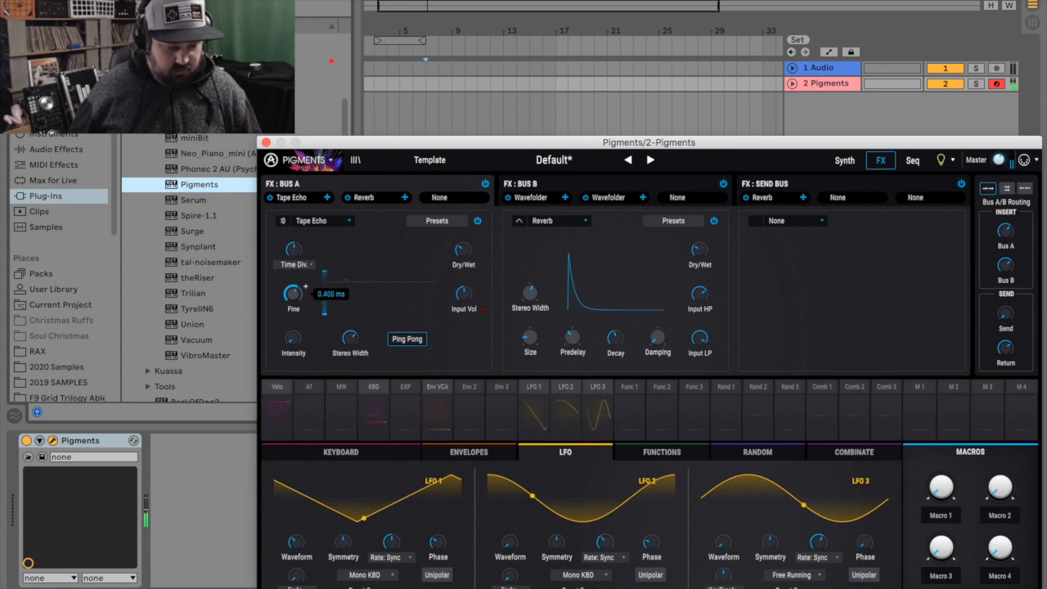
{"action": "left_click_drag", "start_coordinate": [293, 292], "coordinate": [293, 250]}
Route LFO 2 to the Tape Echo's fine delay time with a modulation amount of 0.23
{"action": "left_click", "coordinate": [569, 398]}
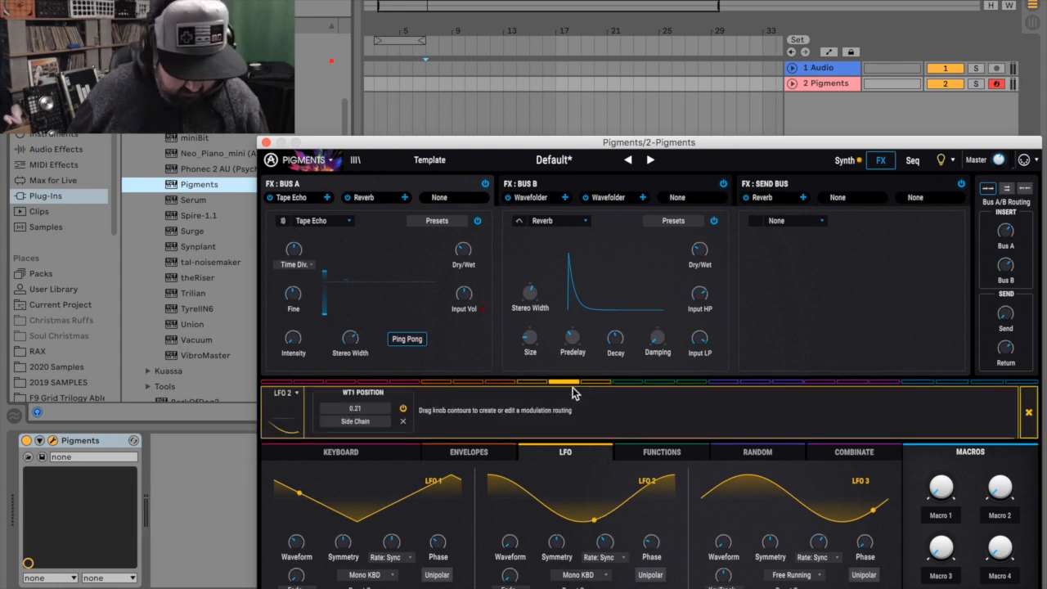
{"action": "left_click_drag", "start_coordinate": [293, 298], "coordinate": [283, 267]}
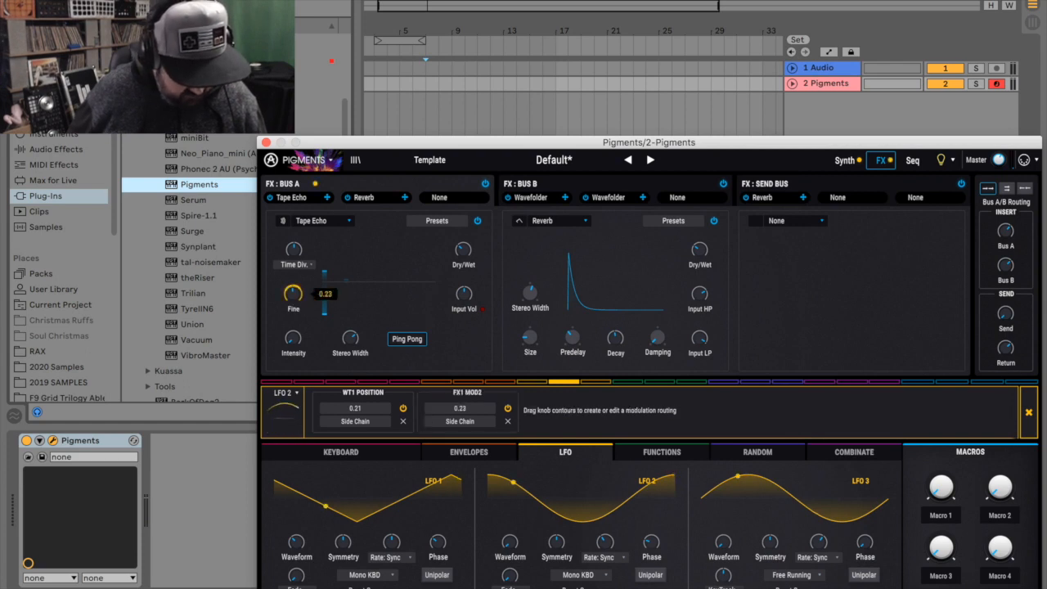
{"action": "left_click", "coordinate": [1028, 412]}
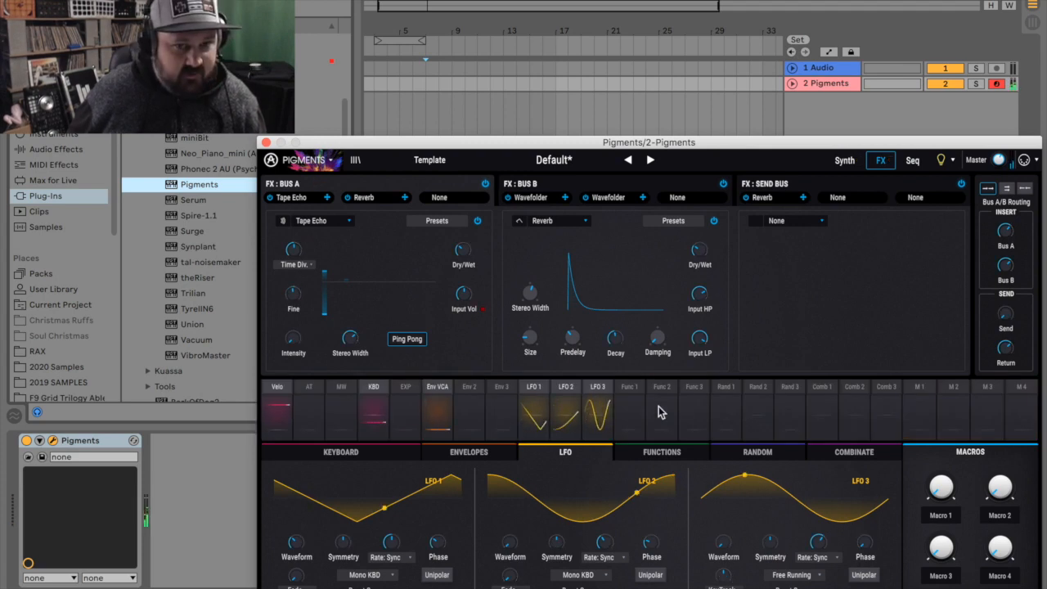
Set the Tape Echo's dry/wet mix to 50 % and its time division to 1/8
{"action": "left_click_drag", "start_coordinate": [459, 254], "coordinate": [459, 239]}
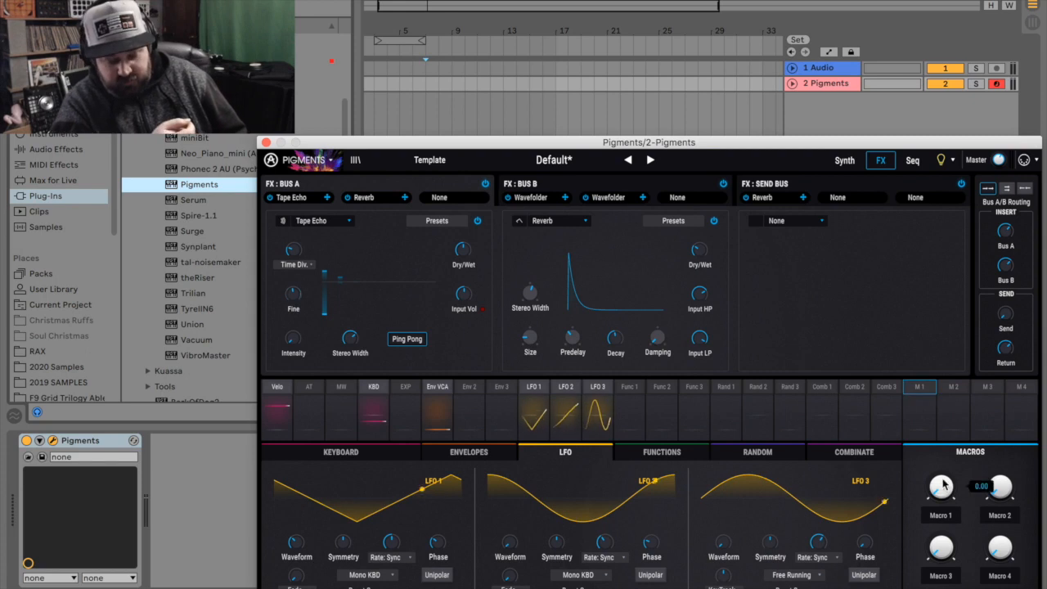
{"action": "mouse_move", "coordinate": [946, 487]}
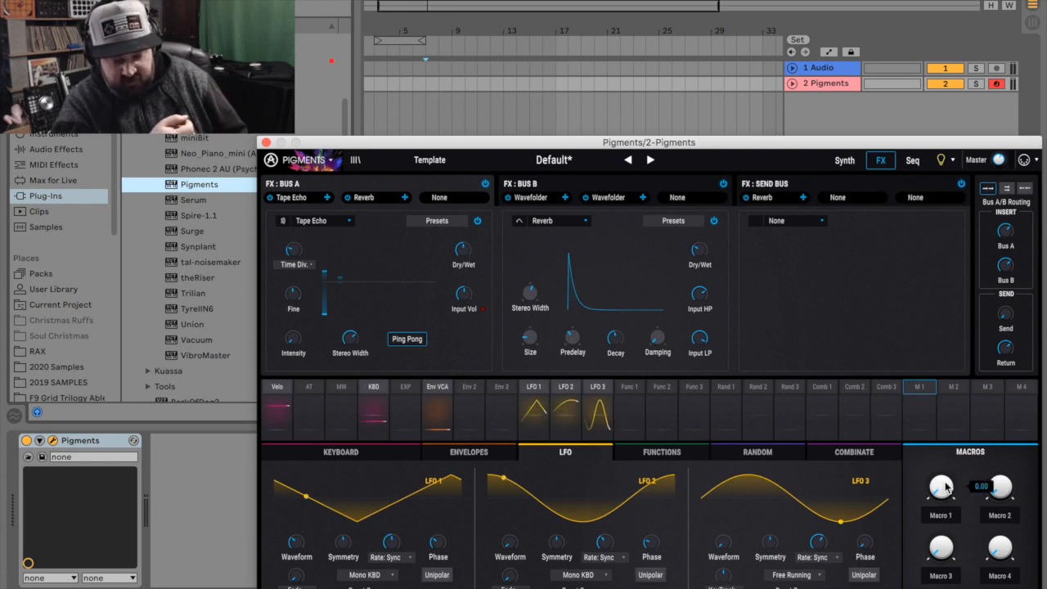
{"action": "mouse_move", "coordinate": [295, 261]}
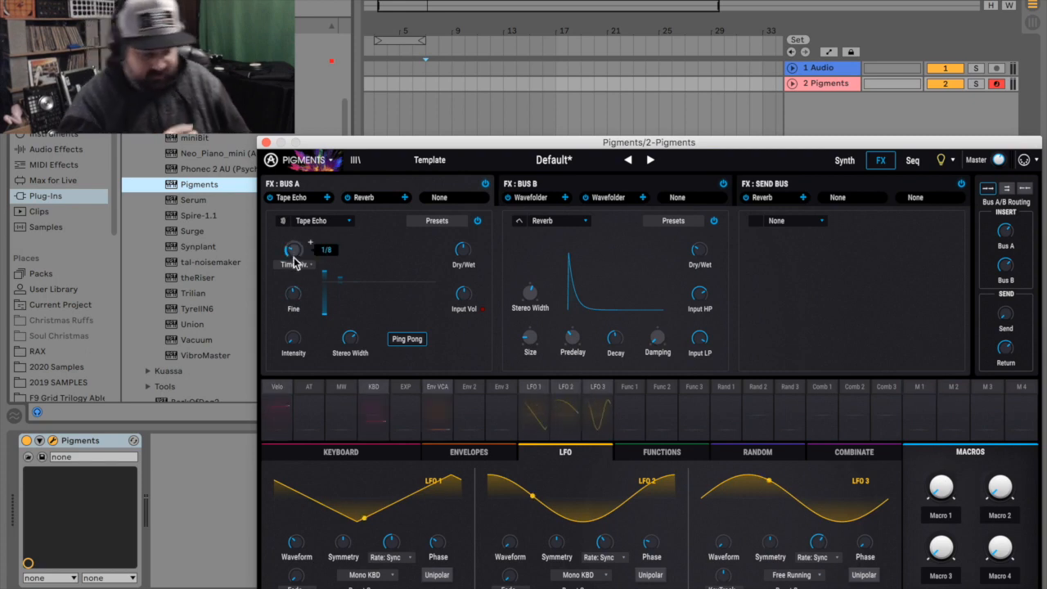
{"action": "mouse_move", "coordinate": [465, 252]}
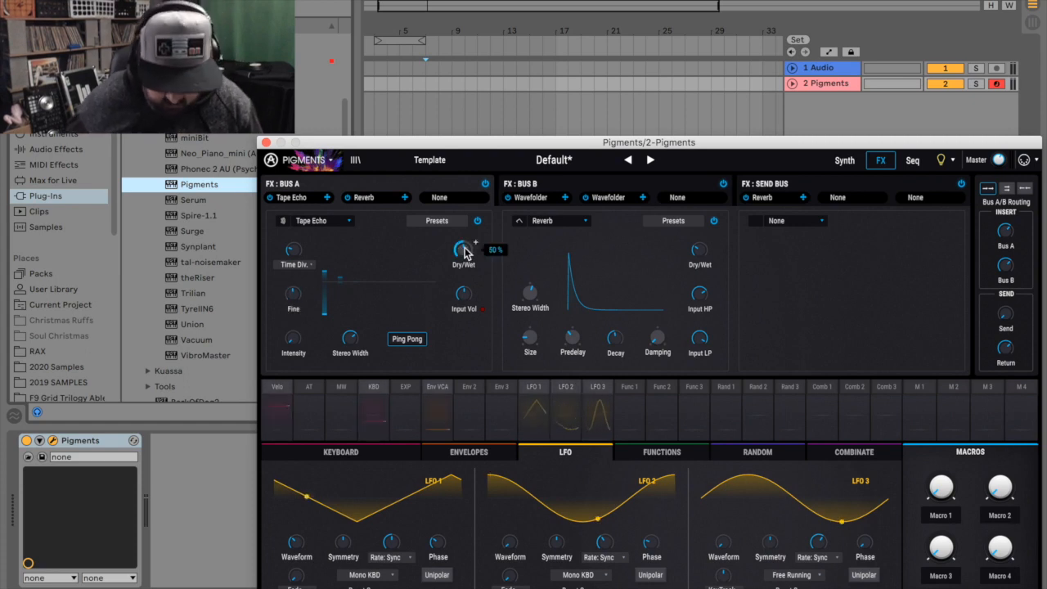
Assign Macro 1 to the Tape Echo's dry/wet mix with an amount of -0.50 and turn the macro up
{"action": "left_click", "coordinate": [920, 391]}
{"action": "left_click_drag", "start_coordinate": [461, 245], "coordinate": [462, 257]}
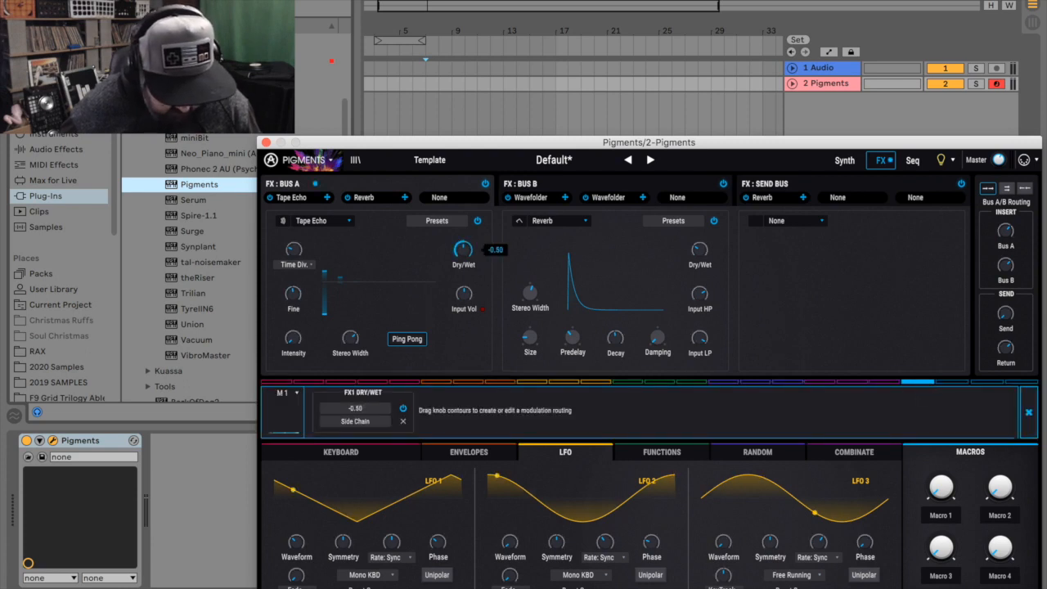
{"action": "left_click", "coordinate": [1026, 417]}
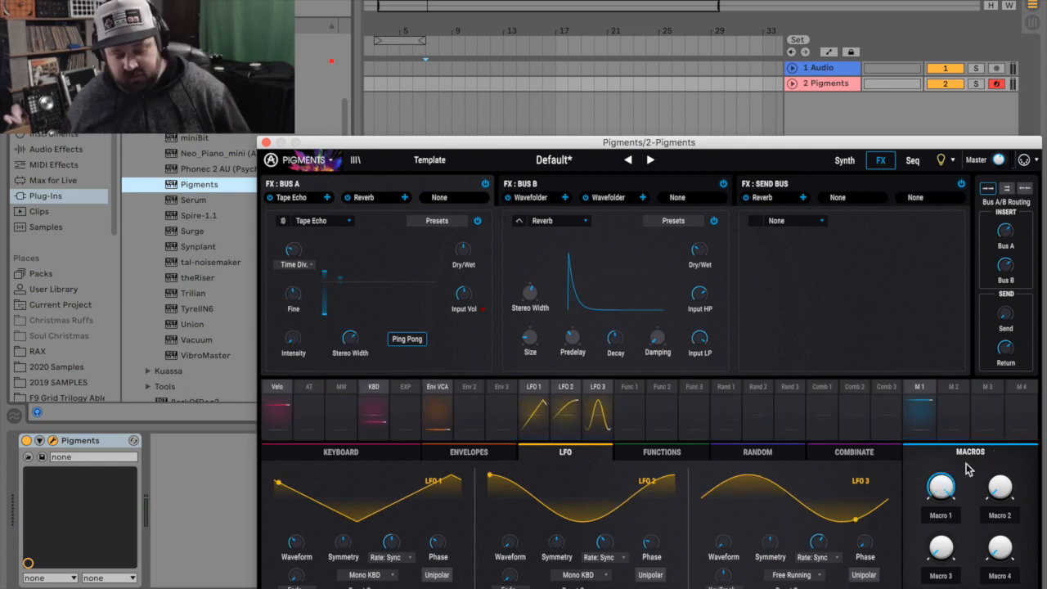
{"action": "left_click_drag", "start_coordinate": [941, 492], "coordinate": [941, 471]}
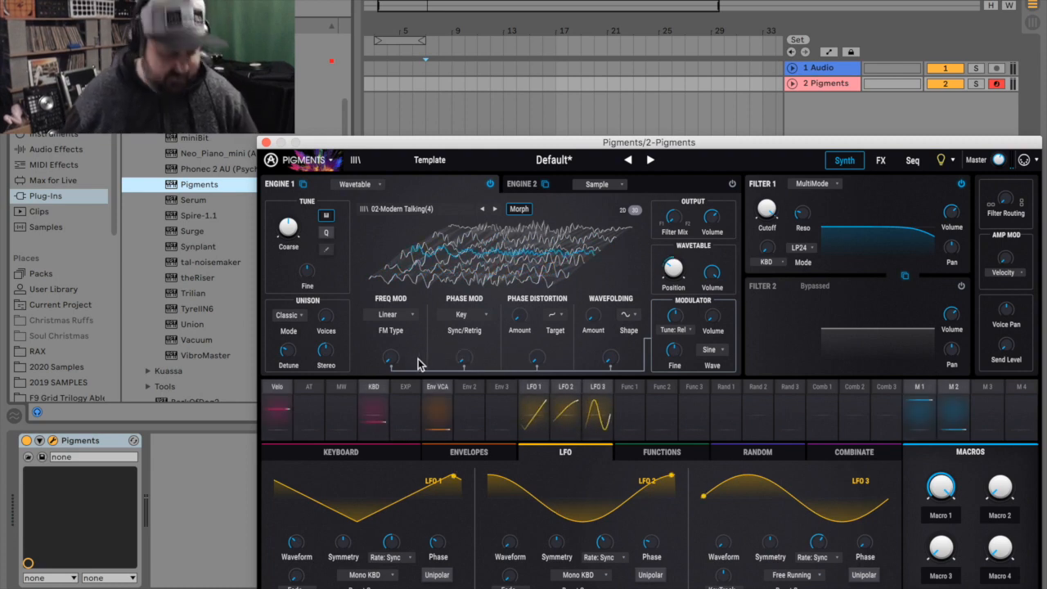
Try a small linear frequency modulation amount on the Engine 1 wavetable
{"action": "mouse_move", "coordinate": [391, 360]}
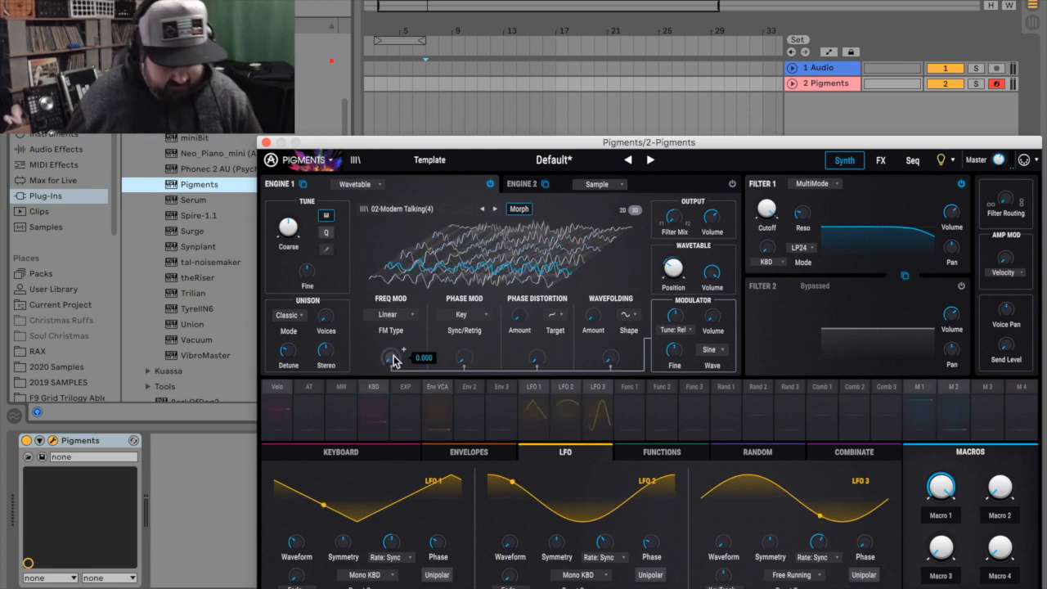
{"action": "left_click_drag", "start_coordinate": [388, 357], "coordinate": [387, 356]}
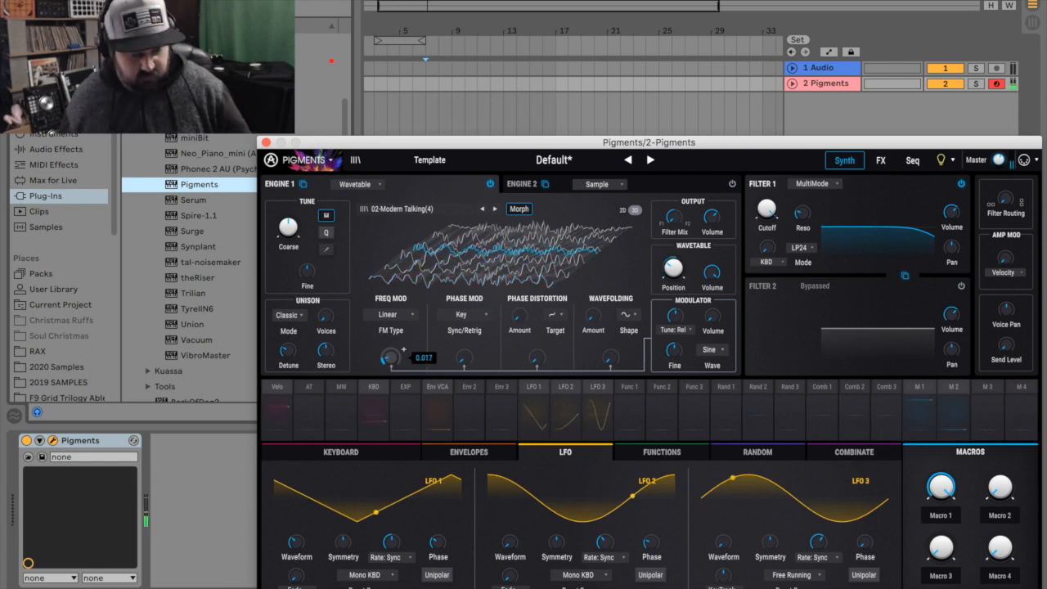
{"action": "left_click_drag", "start_coordinate": [388, 356], "coordinate": [388, 359]}
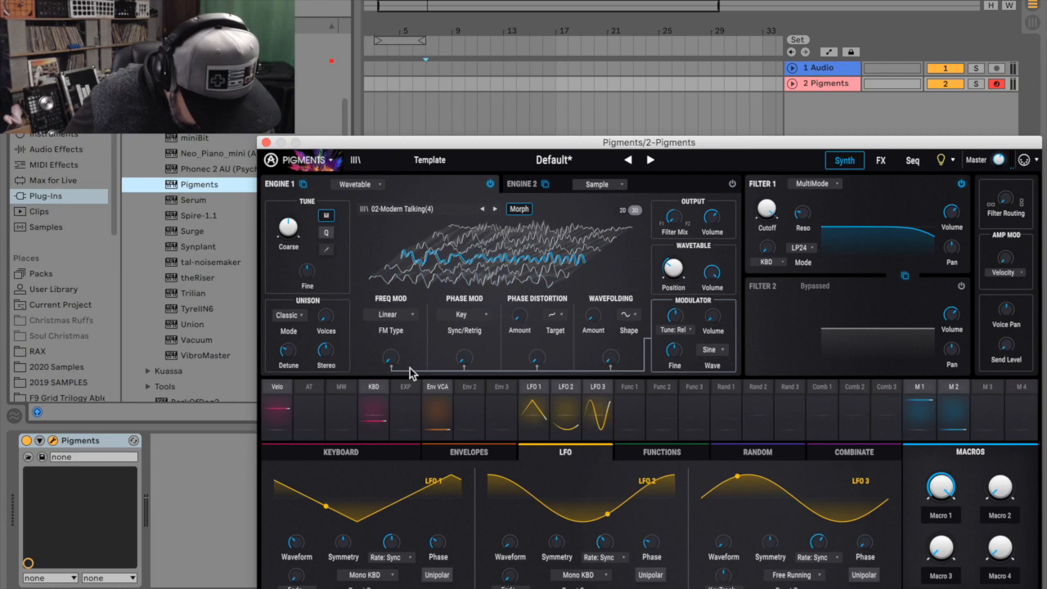
Route the mod wheel to Engine 1's phase modulation with an amount of 0.15 and move the synth window up
{"action": "left_click", "coordinate": [341, 396]}
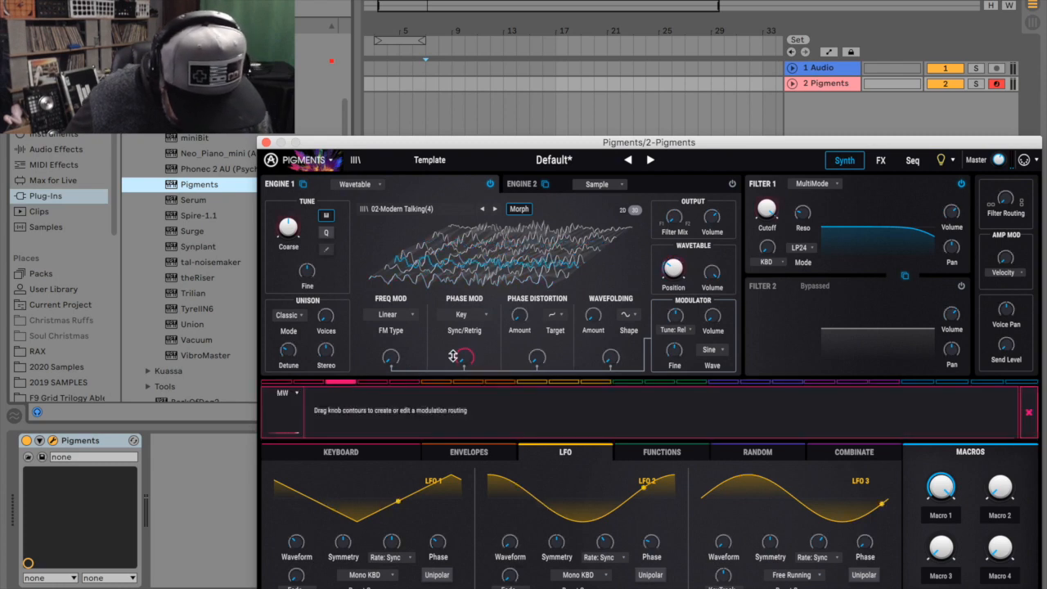
{"action": "left_click_drag", "start_coordinate": [453, 356], "coordinate": [452, 350]}
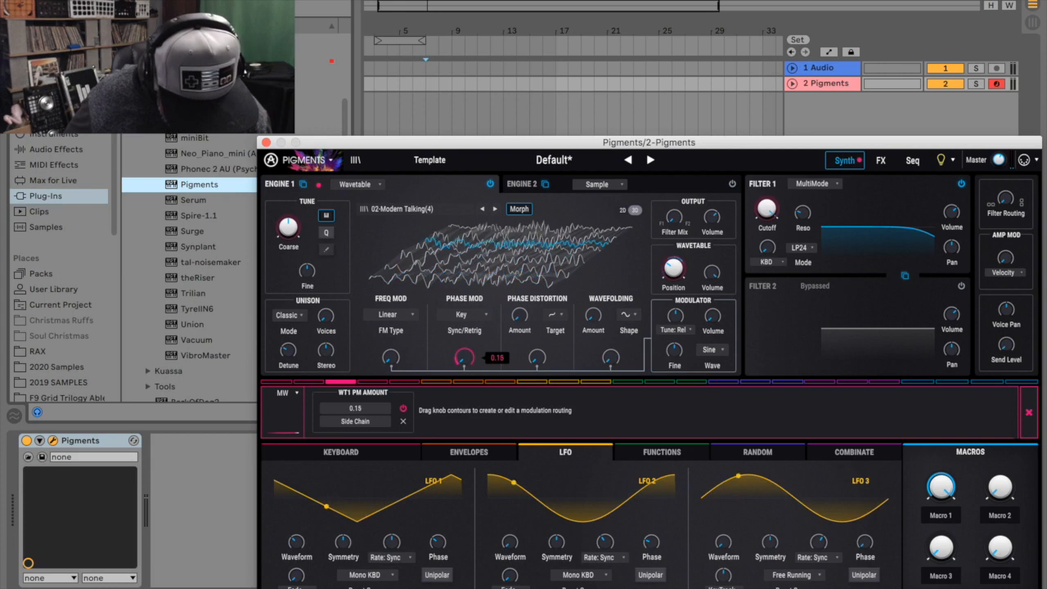
{"action": "left_click", "coordinate": [1028, 412]}
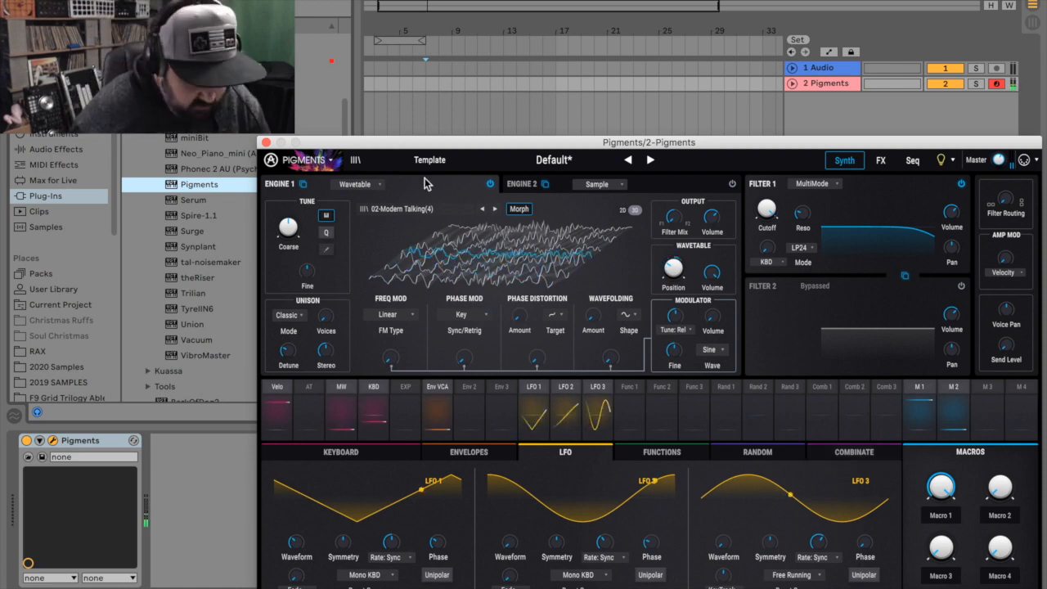
{"action": "left_click_drag", "start_coordinate": [398, 145], "coordinate": [375, 63]}
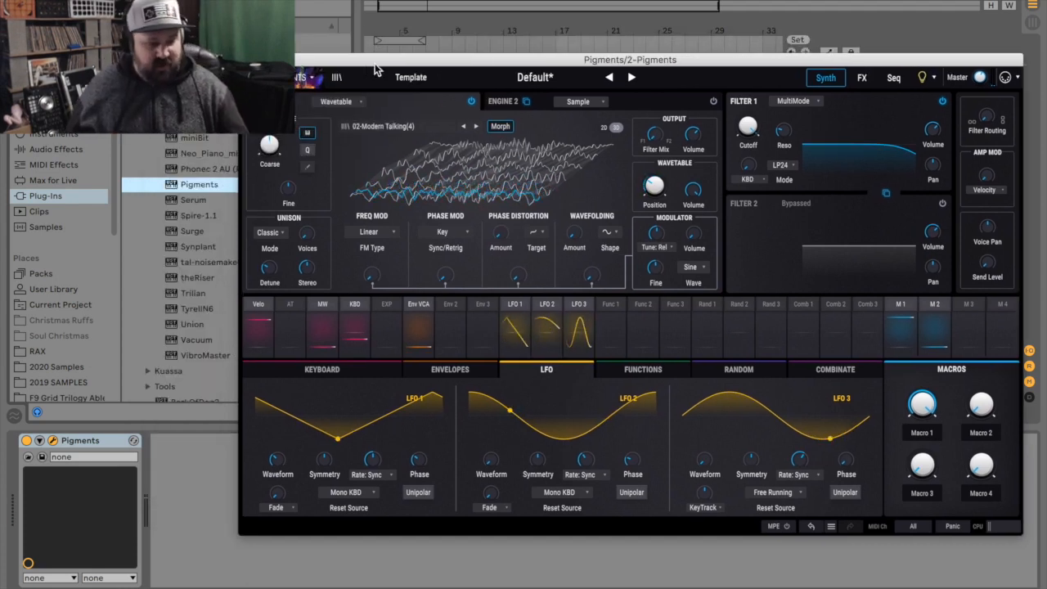